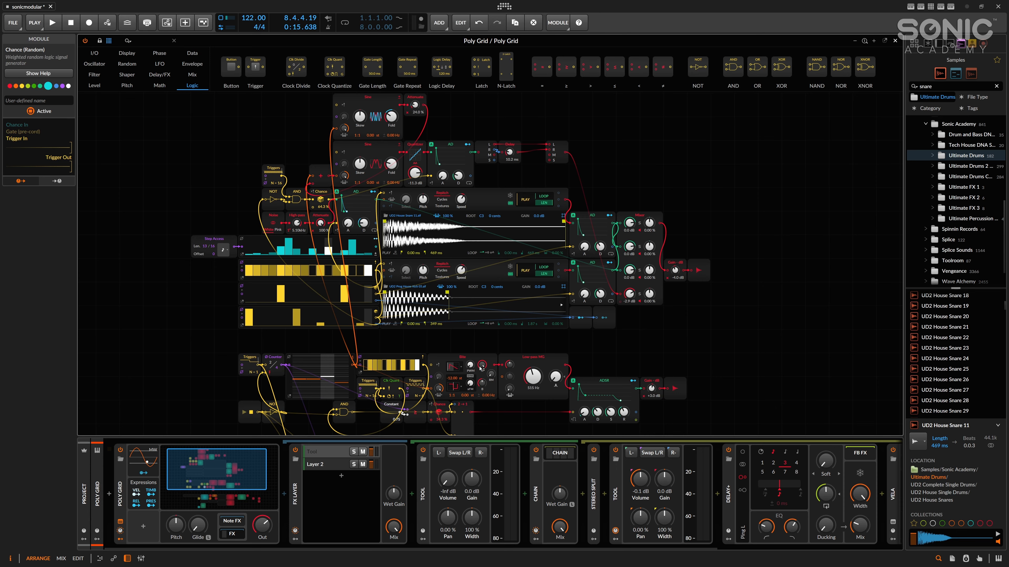
scroll(529, 348, down, 5)
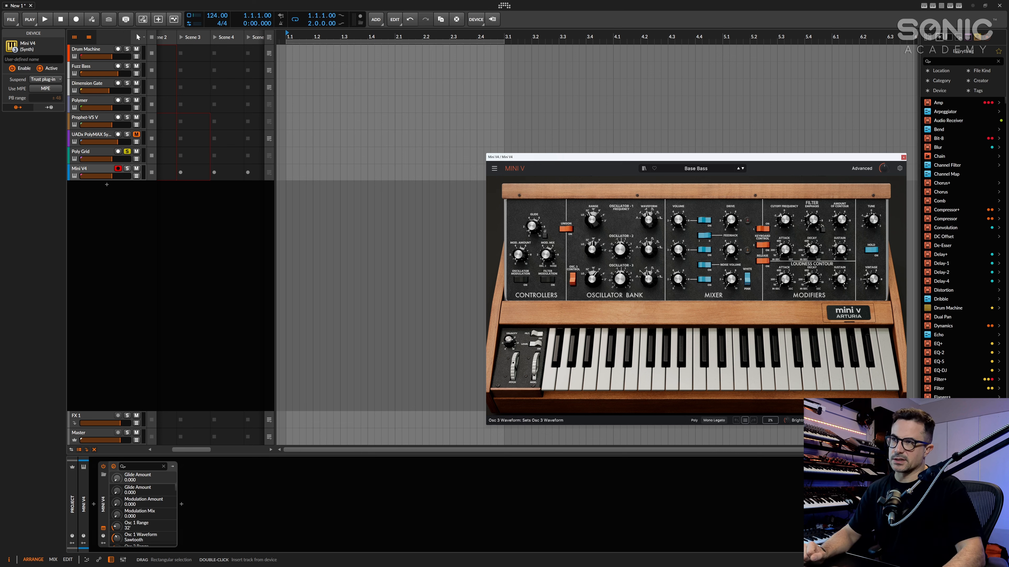
click(103, 258)
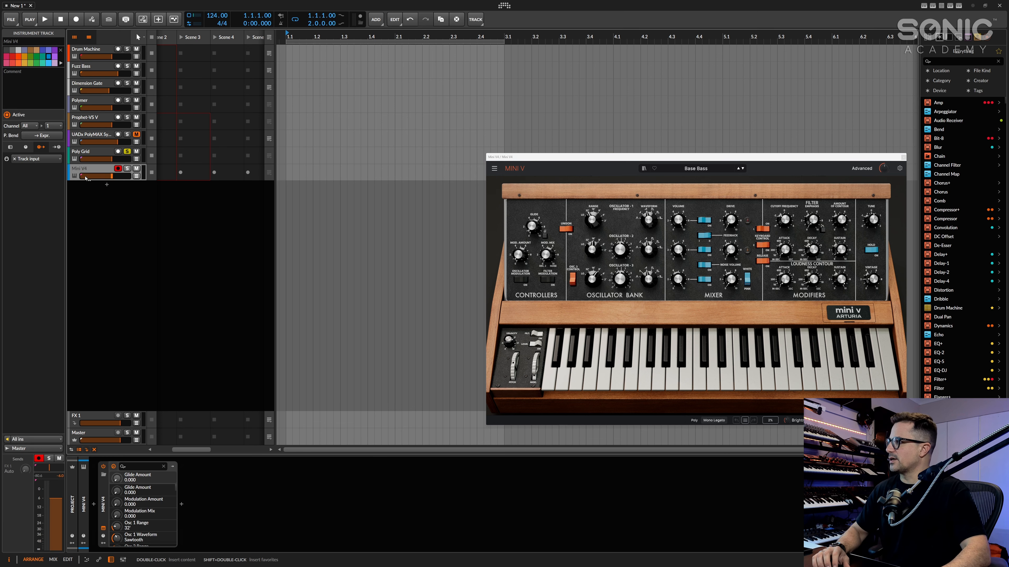
click(103, 529)
click(103, 528)
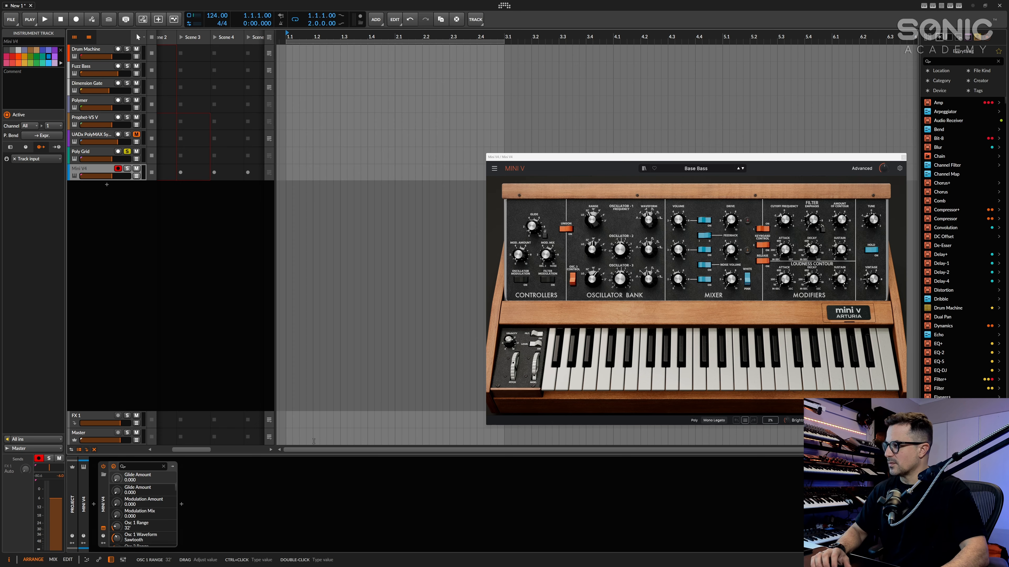
Step: Open the grid editor of the Poly Grid track and move the Mini V window clear of the patch area
click(91, 152)
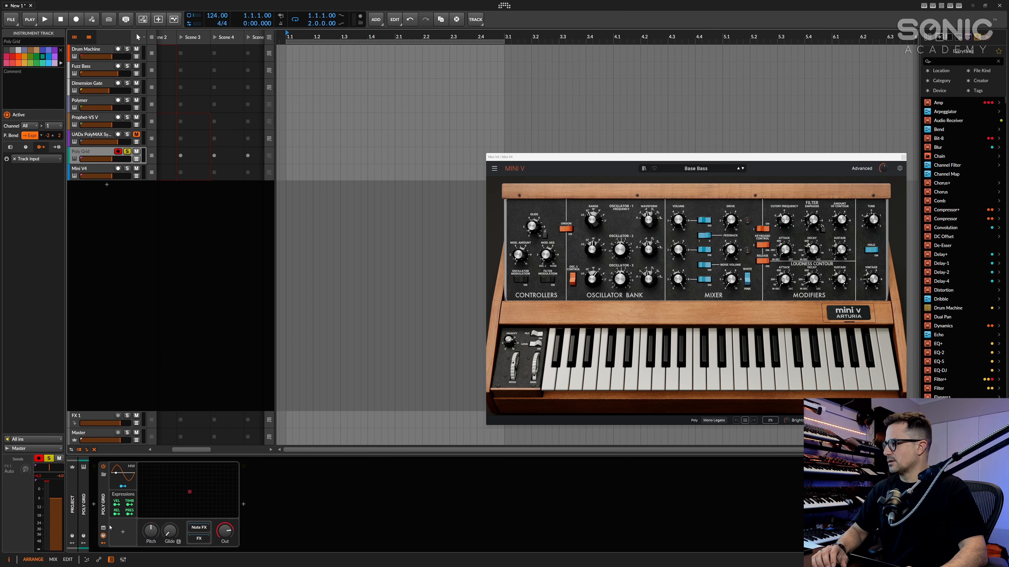
click(174, 508)
drag(403, 237, 236, 238)
scroll(206, 239, down, 3)
drag(167, 242, 273, 252)
scroll(239, 243, down, 1)
drag(635, 157, 729, 133)
drag(448, 293, 463, 299)
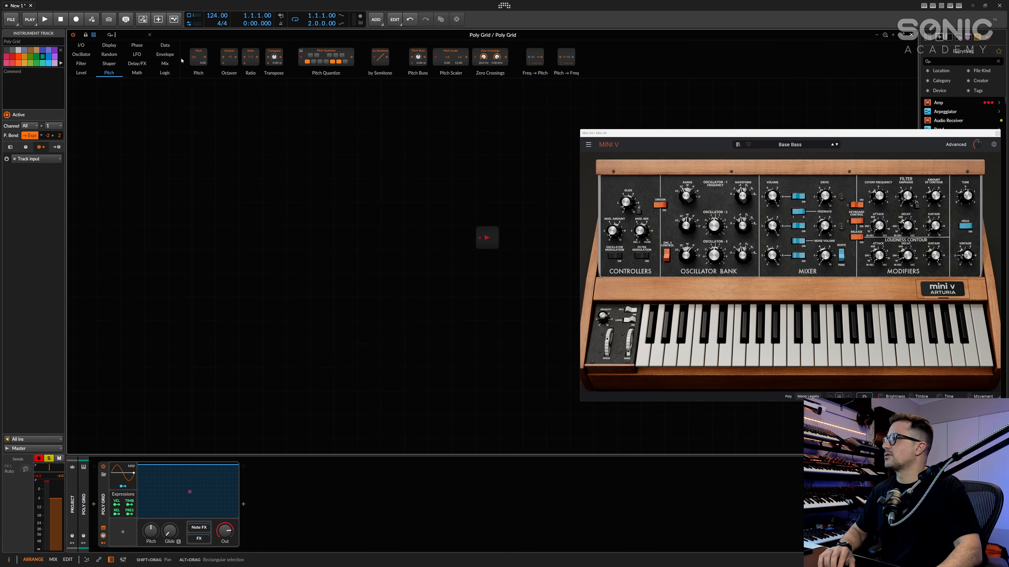
Step: Search the modules for "osc" and add a Sawtooth oscillator to the grid
text(osc)
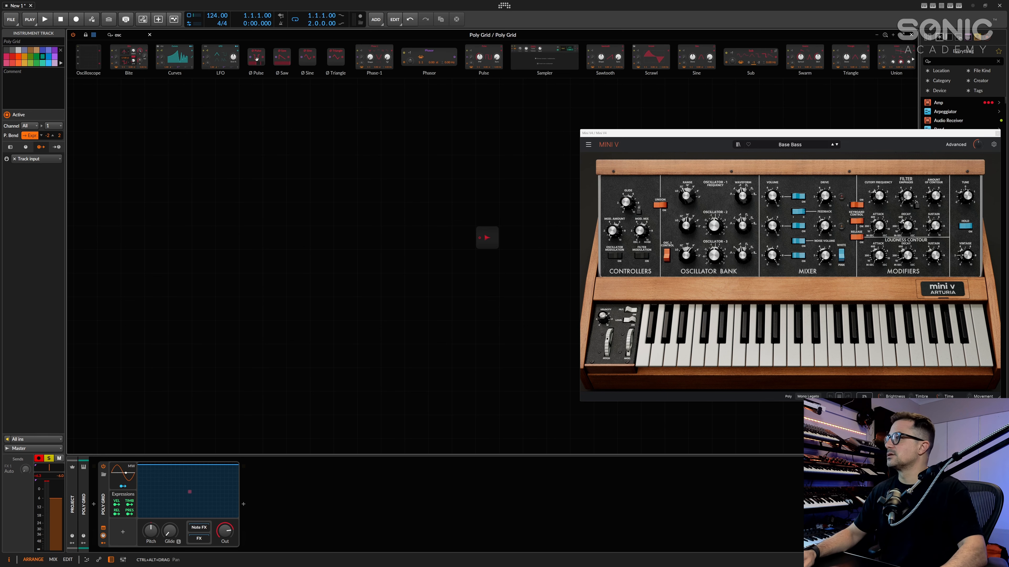
drag(622, 52, 309, 209)
Step: Replace the Sawtooth oscillator with a Pulse, and replace that with a Sawtooth again
right_click(309, 208)
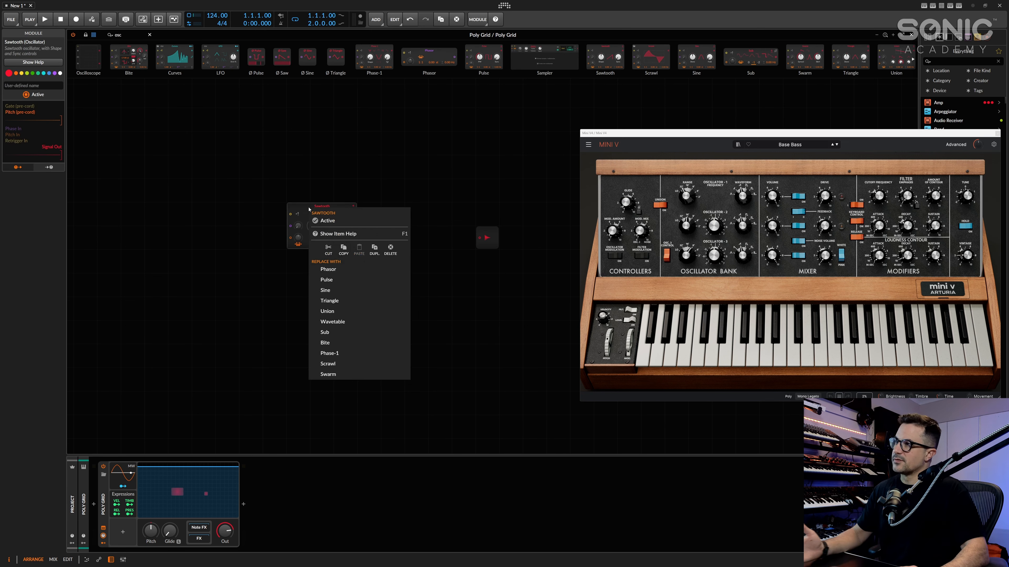
click(327, 281)
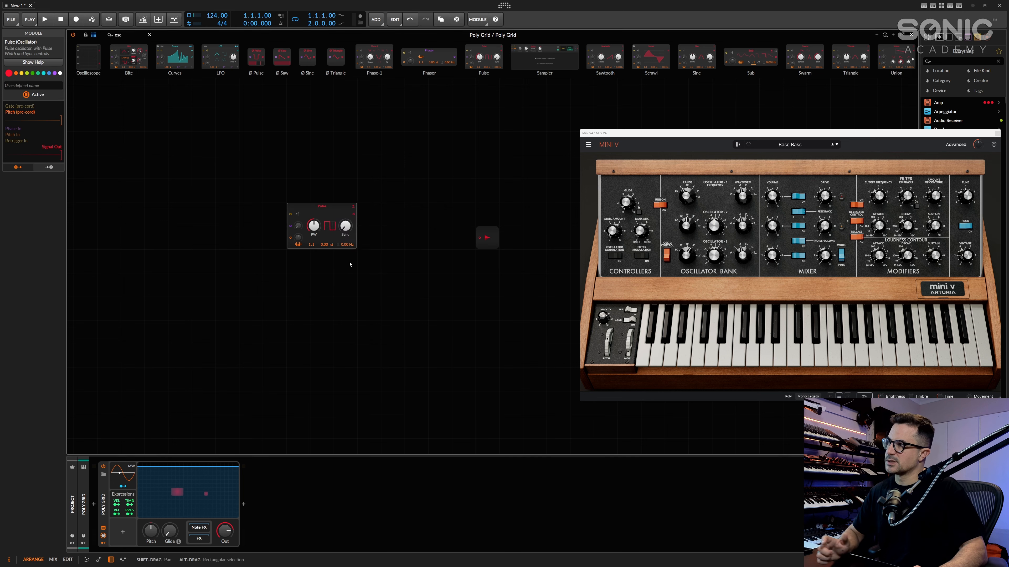
right_click(334, 214)
click(341, 280)
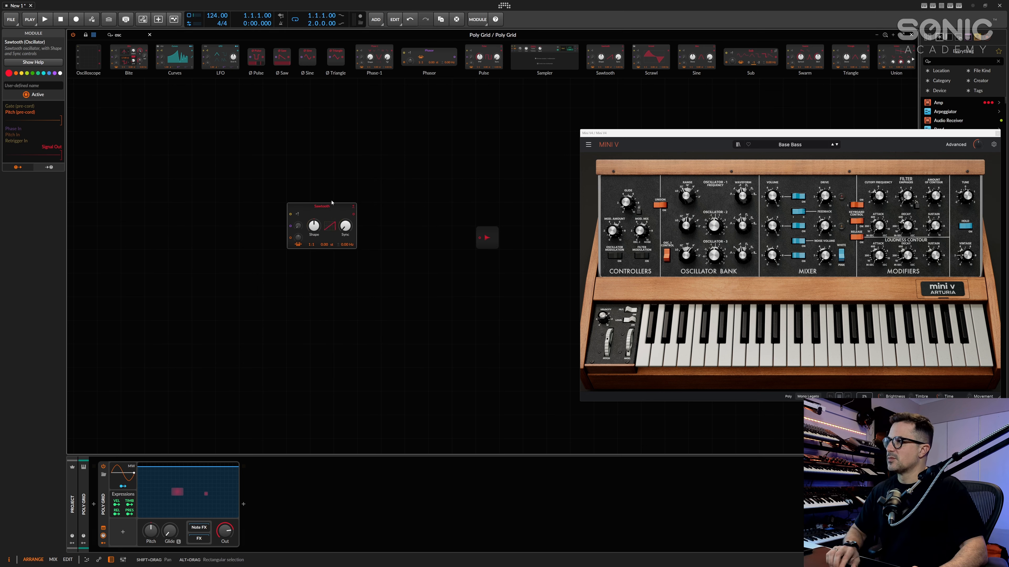
Step: Duplicate the Sawtooth oscillator twice and move all three oscillators farther away from the audio output
key(ctrl+d)
key(ctrl+d)
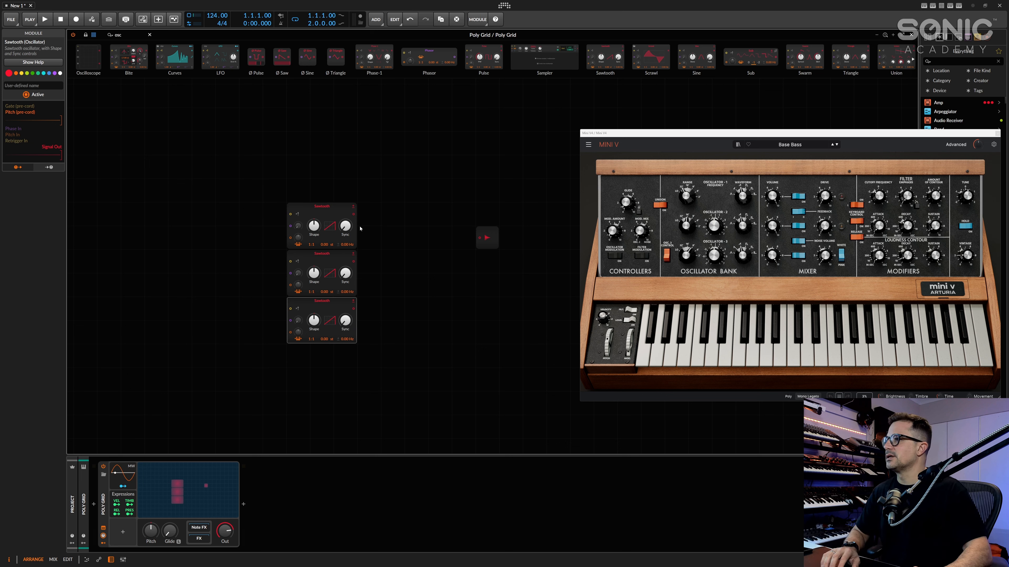
drag(324, 182, 330, 388)
drag(315, 207, 268, 207)
Step: Search the modules for "filter" and place a Low-pass MG between the oscillators and the audio output
click(347, 230)
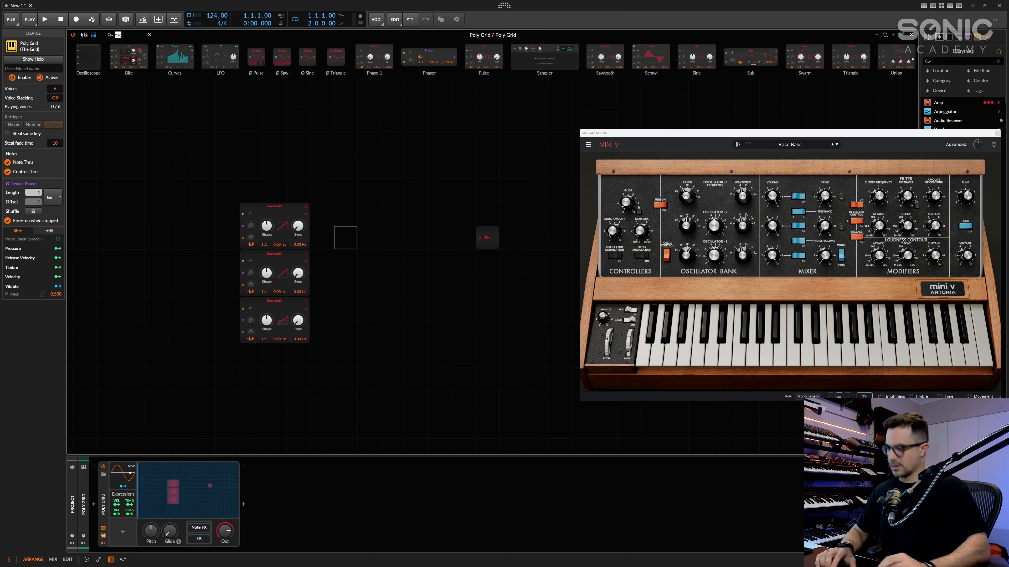
text(filter)
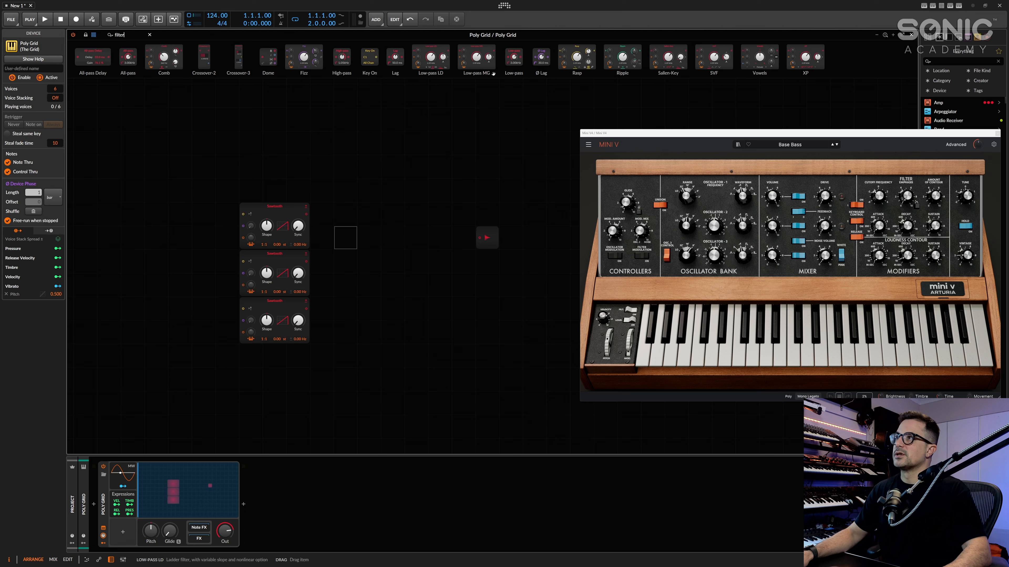
drag(477, 57, 383, 208)
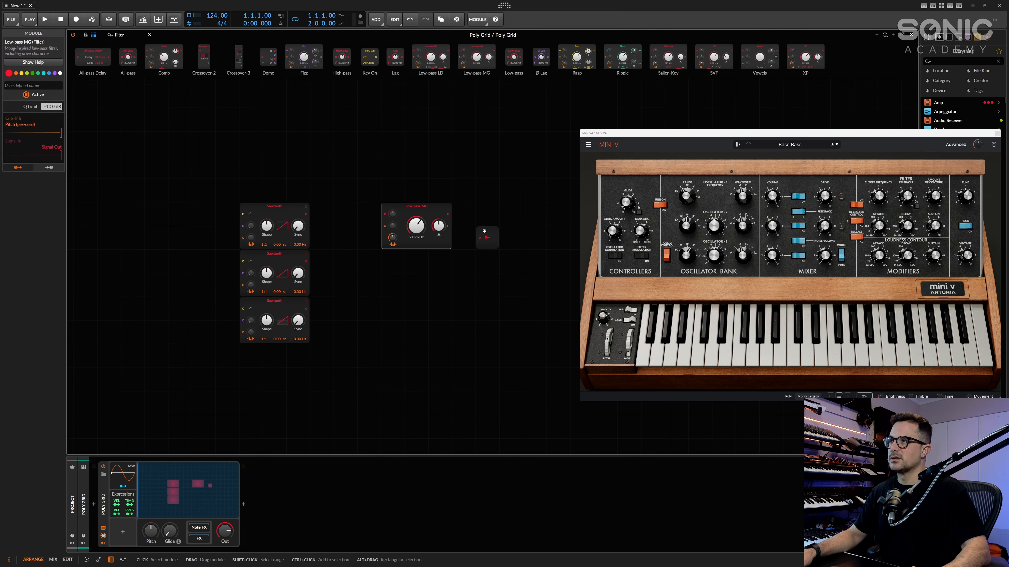
Step: Move the first Sawtooth oscillator against the Low-pass MG so that it feeds the filter's signal input
drag(286, 168, 269, 407)
click(280, 207)
drag(277, 215, 348, 215)
Step: Merge the other two Sawtooth oscillators into the filter input through a Mixer, and shift the oscillators and Mixer away from the filter
click(281, 263)
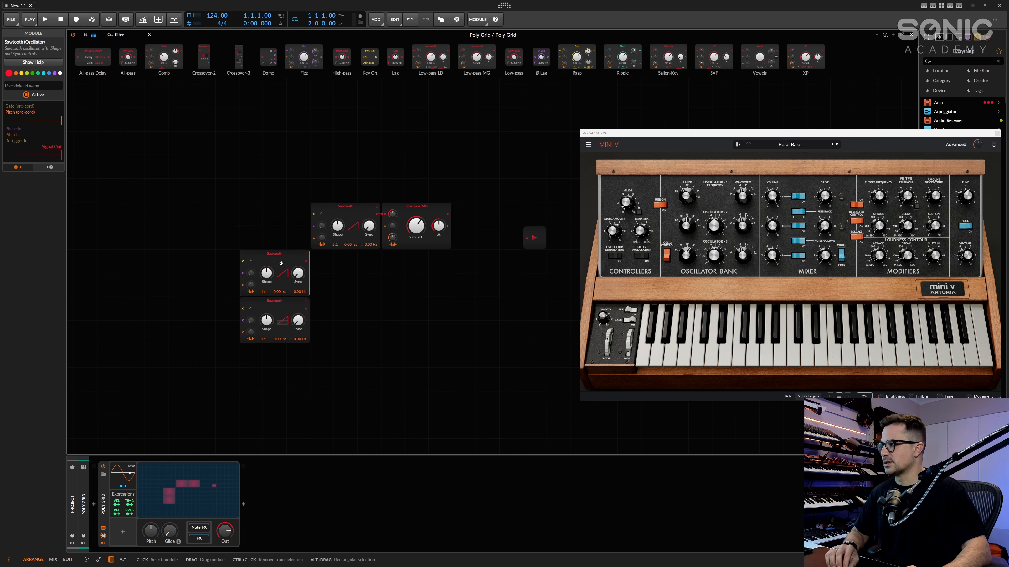
drag(281, 259, 383, 215)
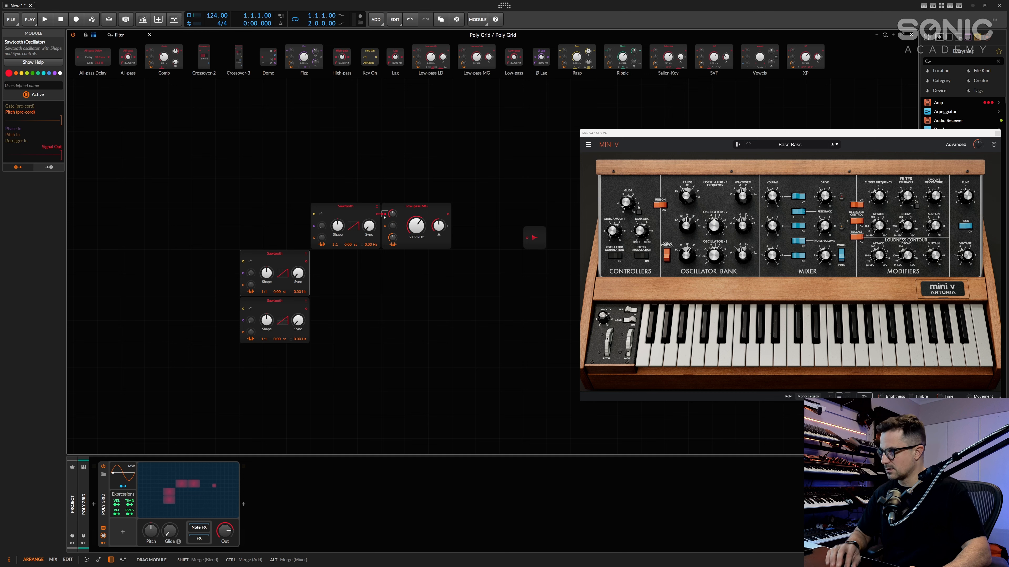
drag(383, 215, 384, 215)
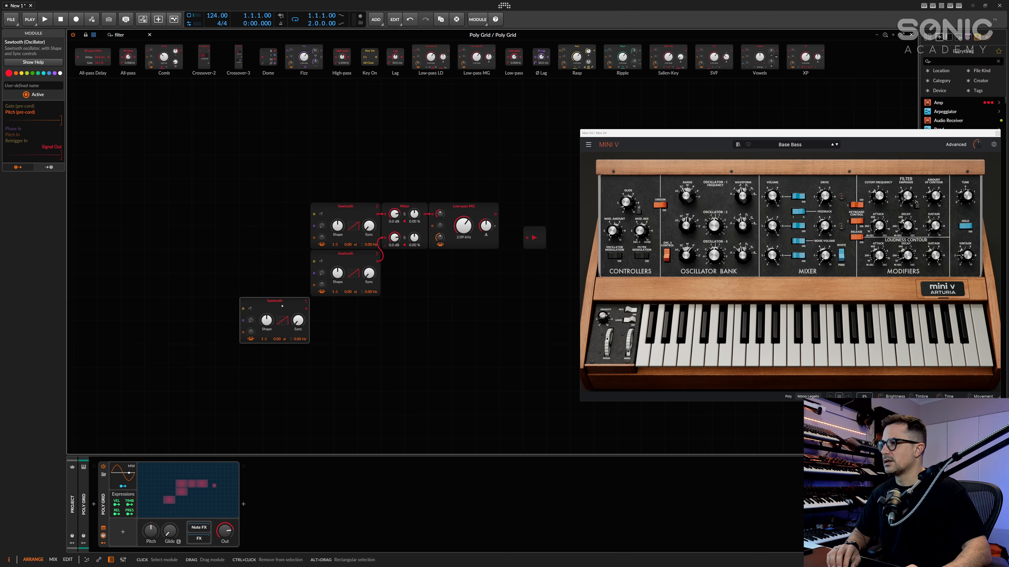
drag(276, 311, 385, 245)
click(417, 337)
drag(403, 374, 257, 205)
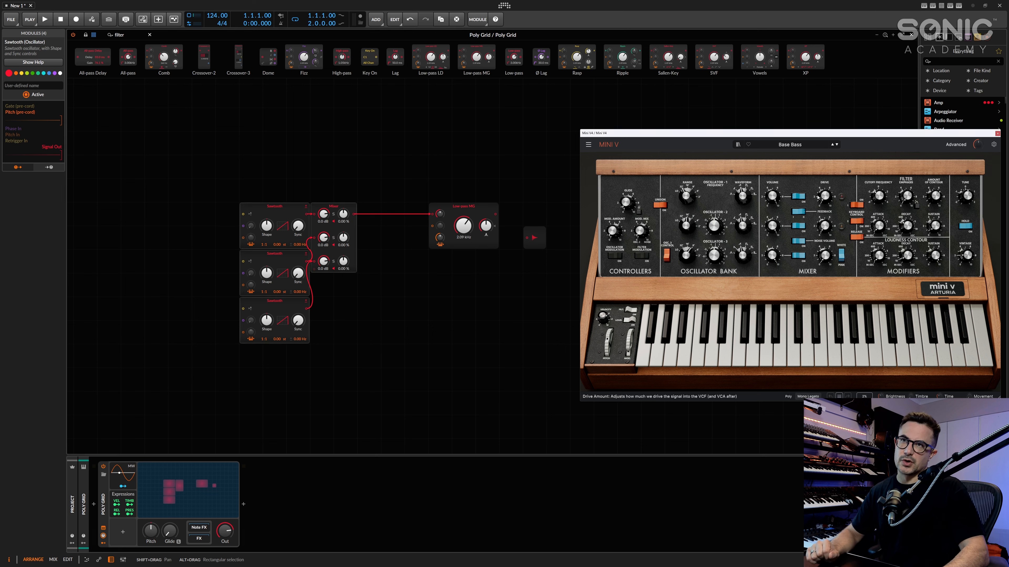
Step: Search the modules for "noise" and patch a Noise module into a fourth Mixer channel
click(439, 214)
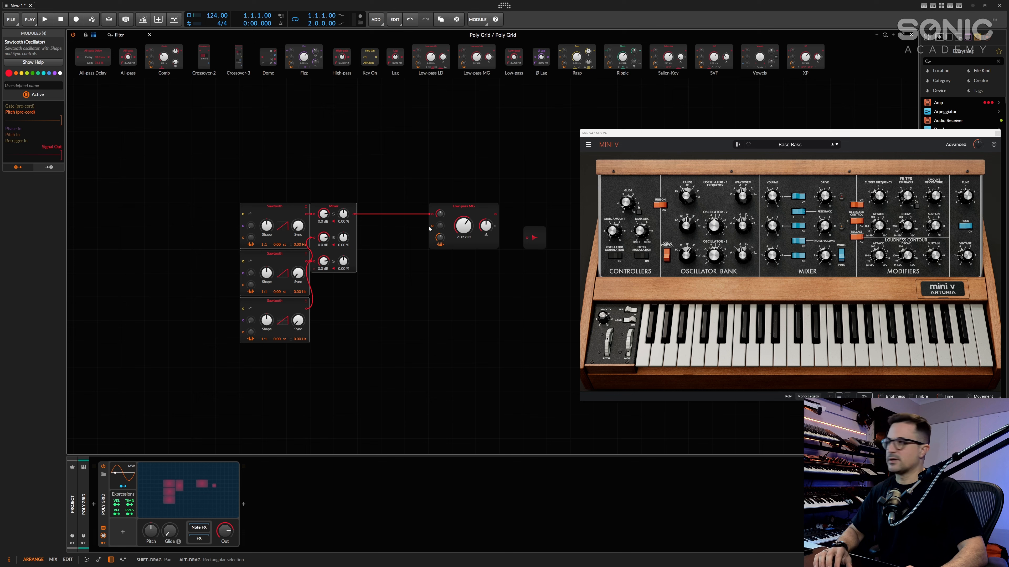
click(130, 37)
text(noise)
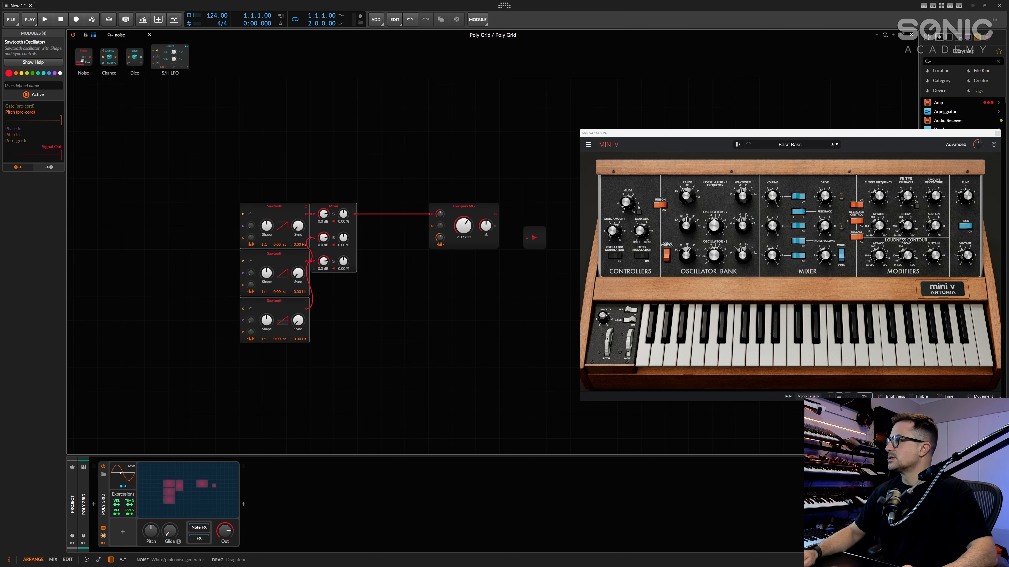
mouse_move(82, 60)
mouse_down()
mouse_move(317, 334)
mouse_move(294, 356)
mouse_move(316, 277)
mouse_up()
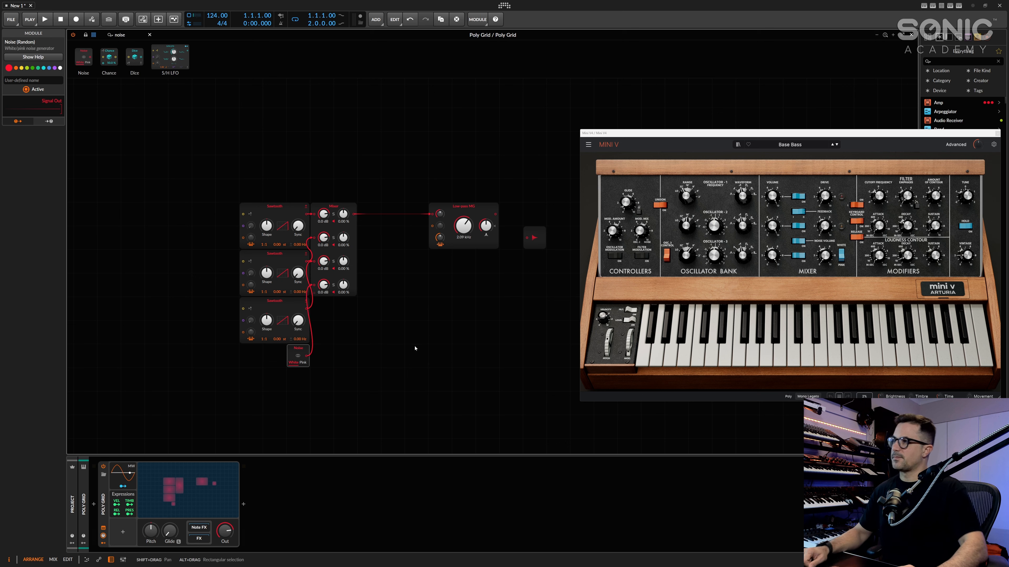
drag(373, 162, 243, 415)
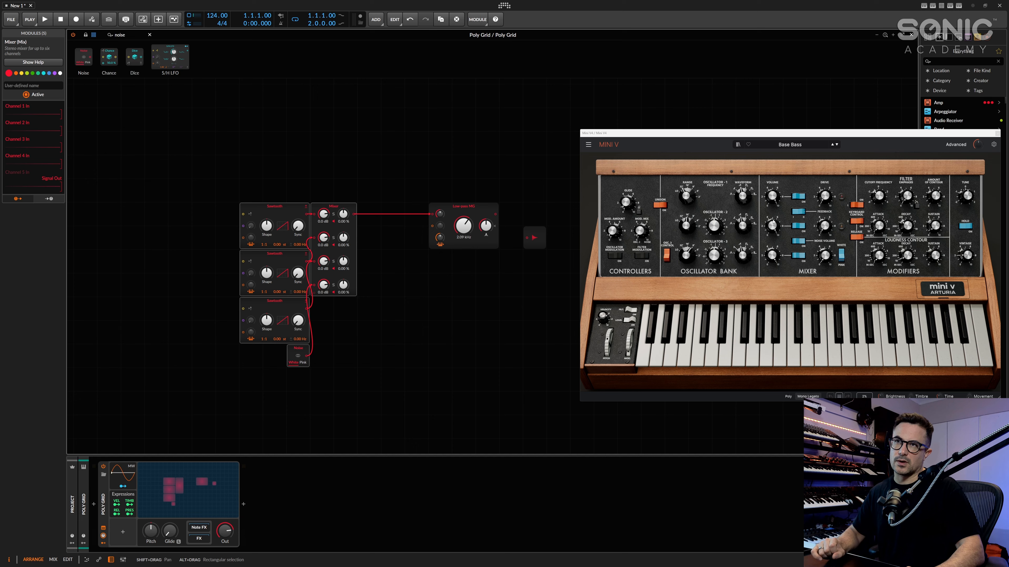
Step: Search for envelope modules and insert an ADSR between the Low-pass MG and the audio output
scroll(398, 241, down, 3)
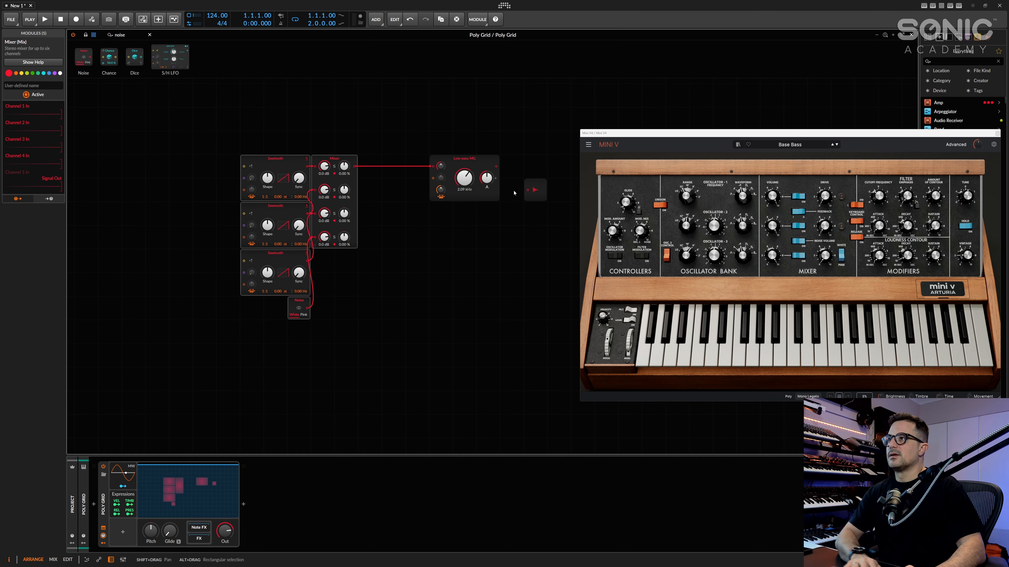
triple_click(133, 34)
text(enve)
drag(113, 53, 523, 168)
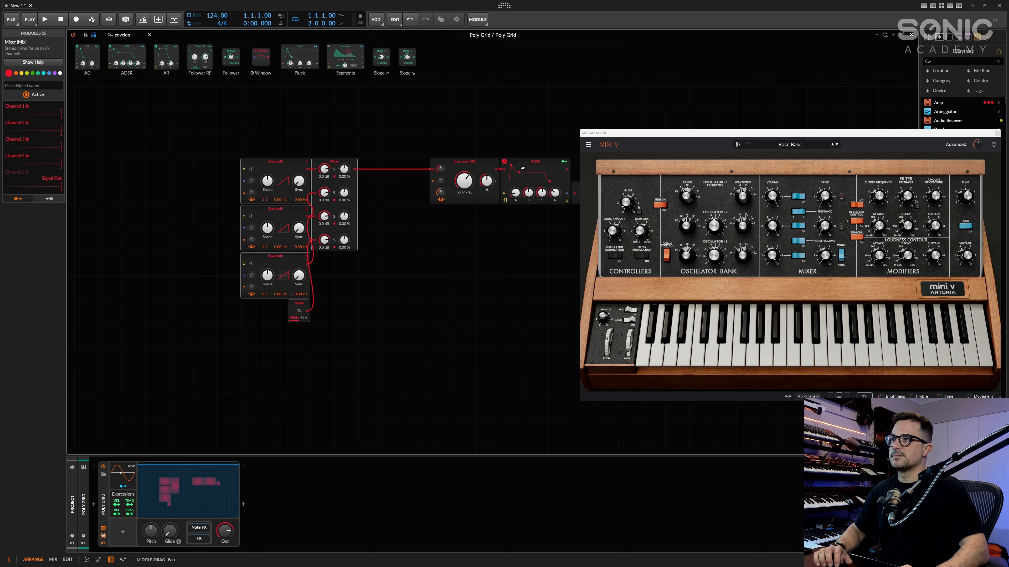
click(467, 178)
drag(440, 174, 471, 174)
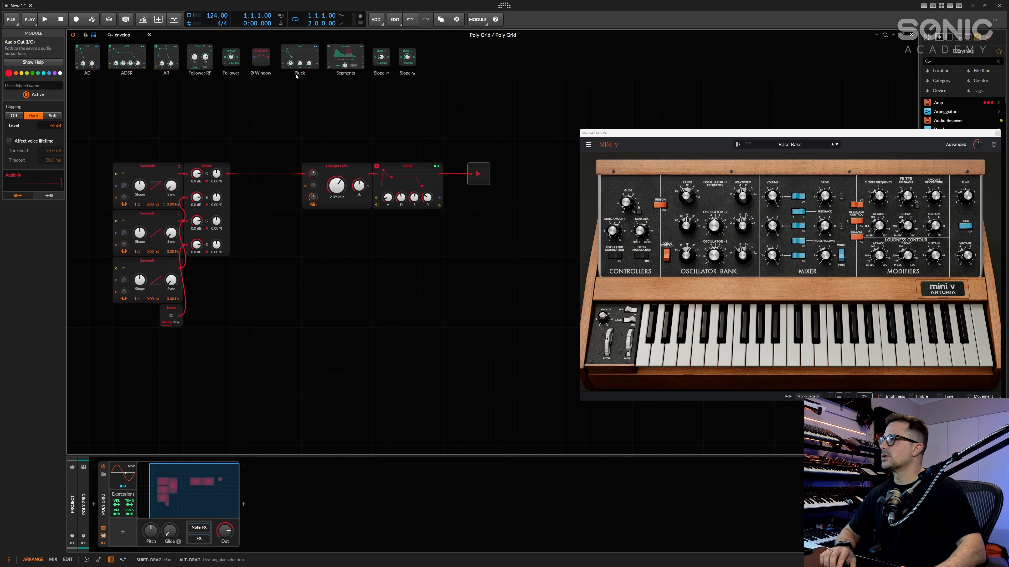
Step: Duplicate the ADSR below the original and disconnect the copy's signal input from the filter
click(412, 166)
key(ctrl+d)
click(479, 269)
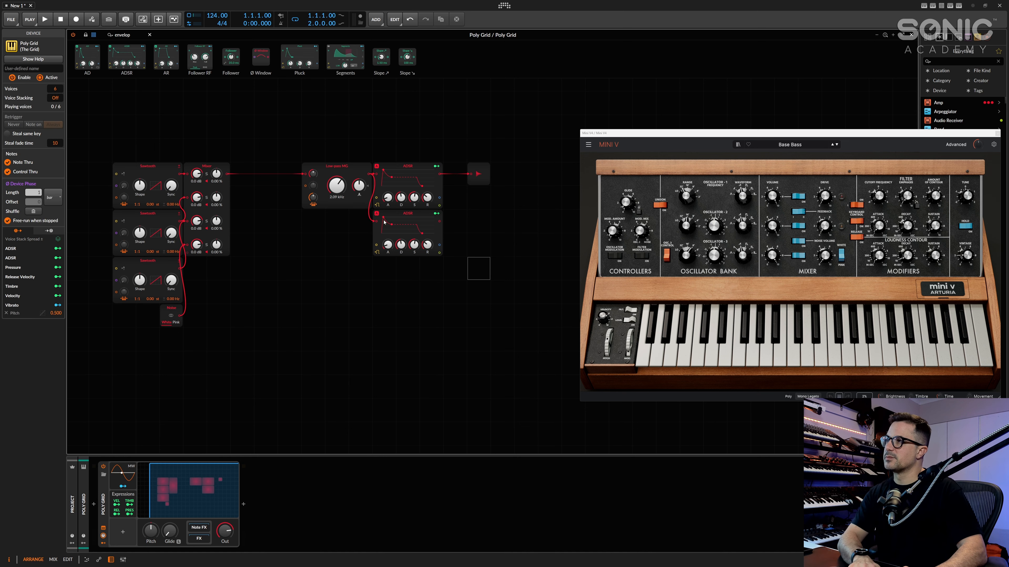
click(337, 268)
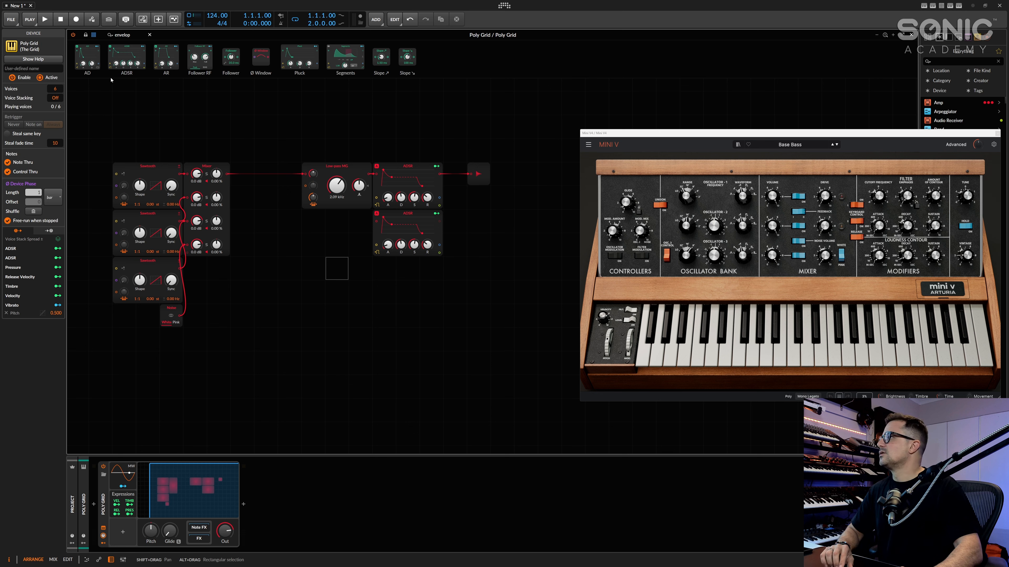
drag(304, 70, 342, 75)
drag(337, 268, 315, 295)
key(Delete)
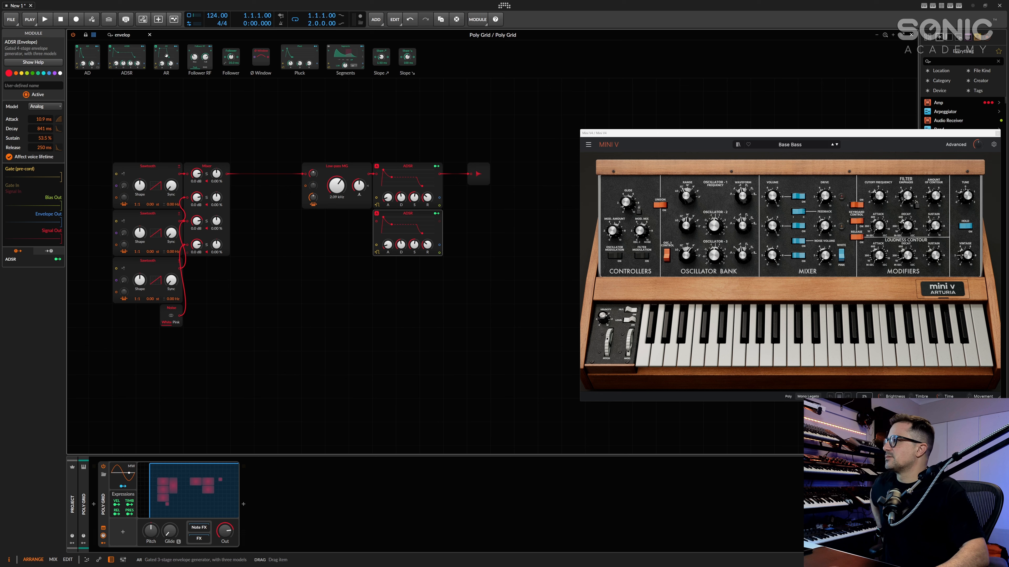
drag(166, 51, 361, 264)
drag(282, 190, 173, 42)
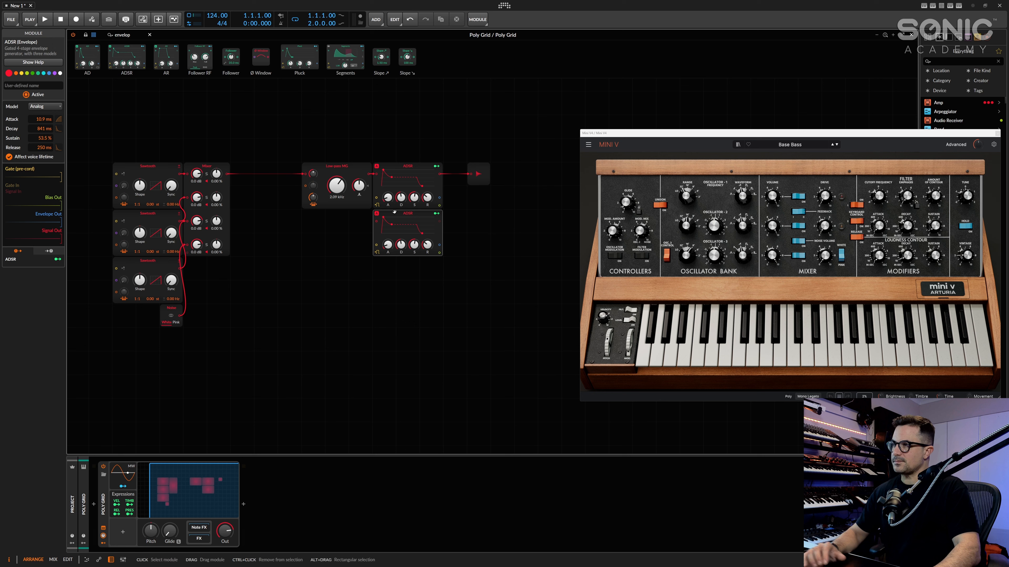
Step: Lower the attack of both ADSRs, the second to 0.00 ms, and patch the second's envelope output into the Low-pass MG cutoff input
drag(388, 245, 388, 264)
drag(388, 197, 388, 217)
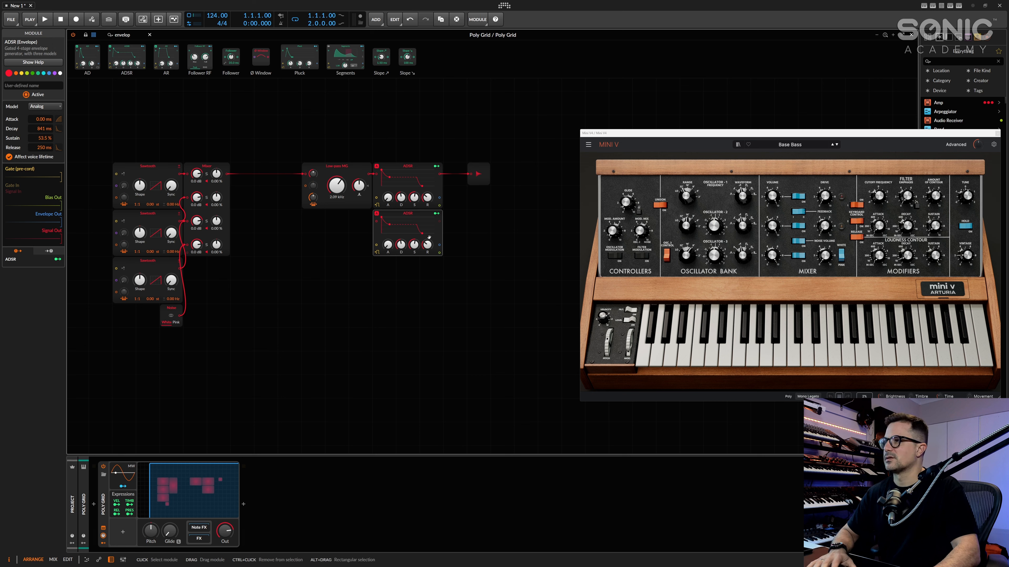
drag(439, 245, 304, 186)
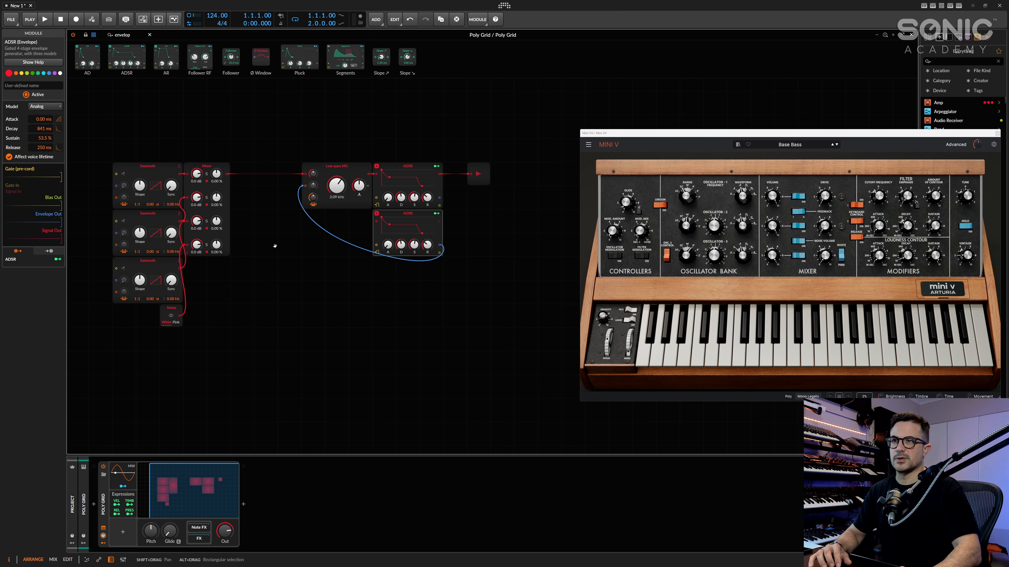
Step: Move the Low-pass MG, both ADSRs and the audio output together closer to the Mixer
drag(288, 242, 313, 239)
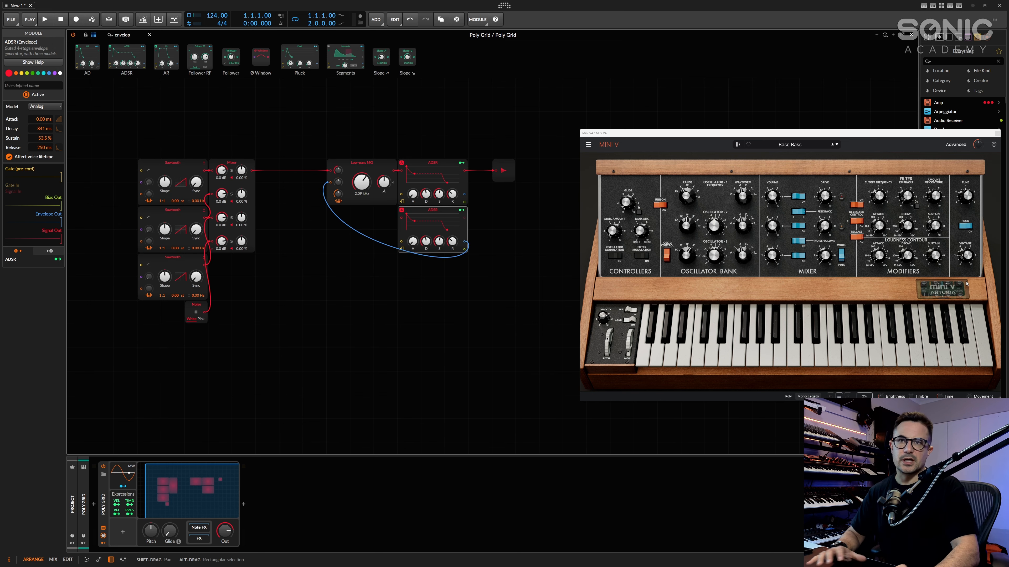
drag(425, 218, 467, 216)
drag(553, 141, 361, 245)
drag(396, 162, 372, 162)
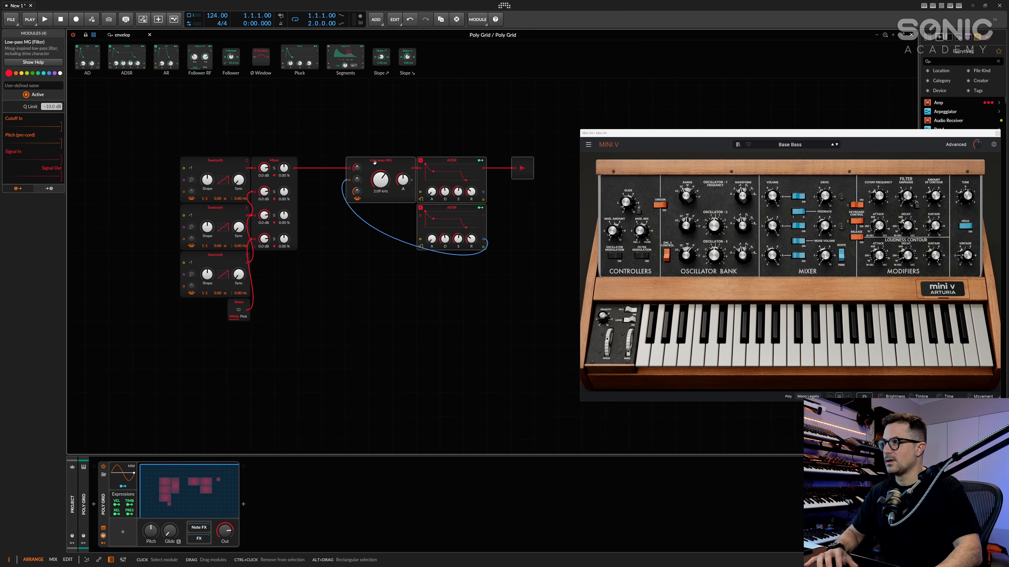
click(413, 146)
drag(322, 194, 364, 181)
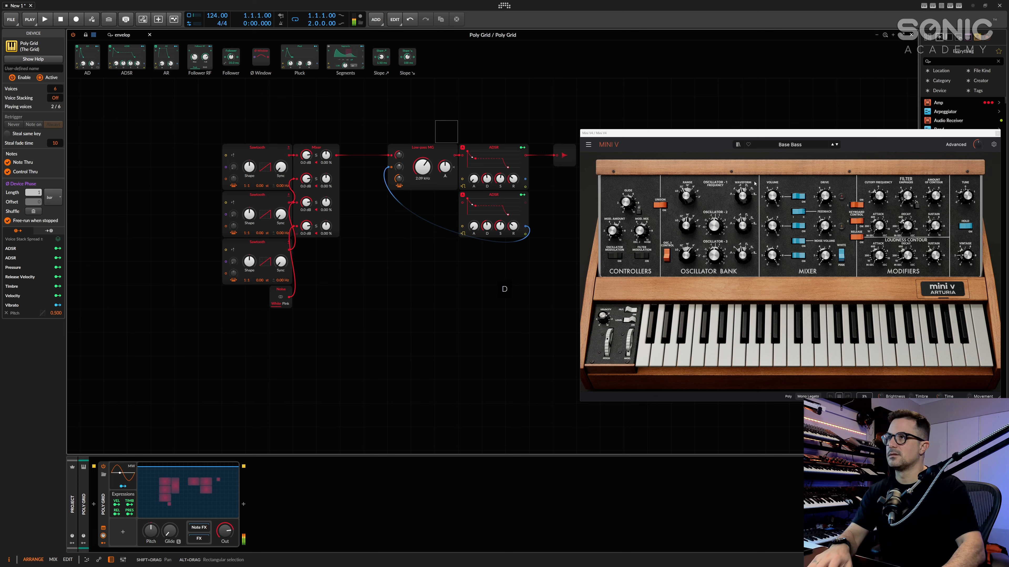
Step: Search the modules for level, insert a Gain - Vol between the first ADSR and the audio output, and set its gain to 0.0 dB
double_click(121, 35)
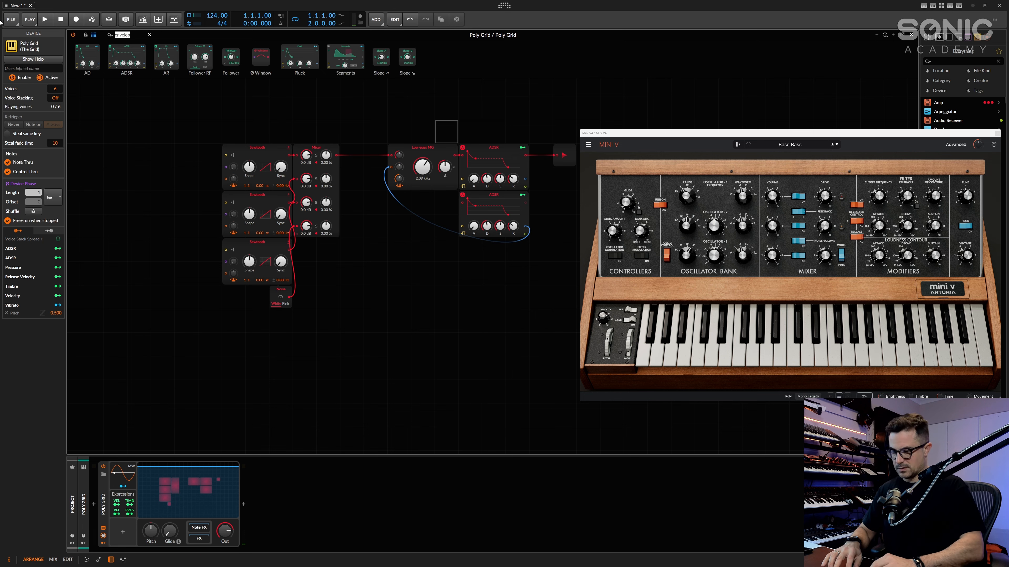
text(level)
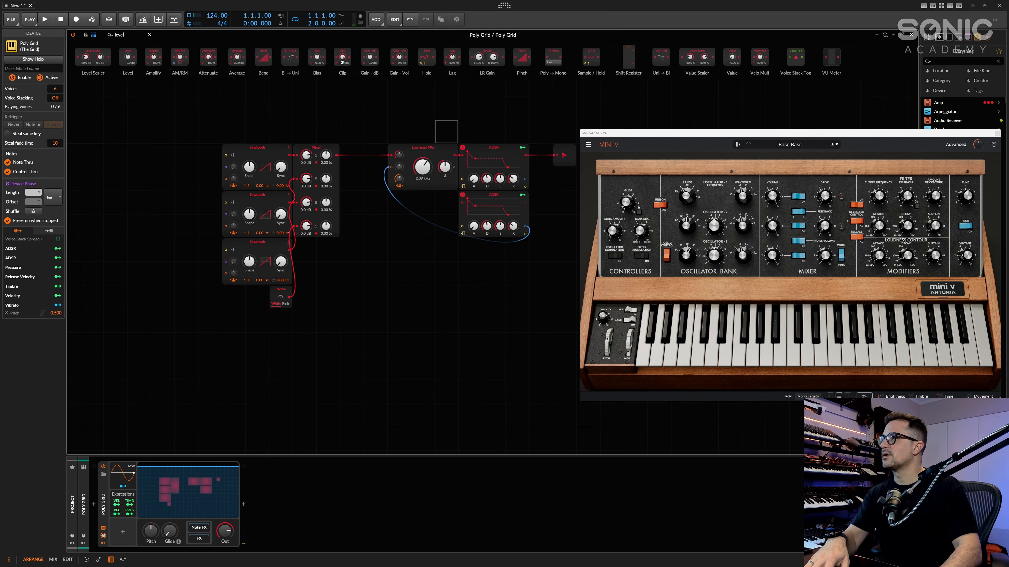
drag(366, 59, 515, 151)
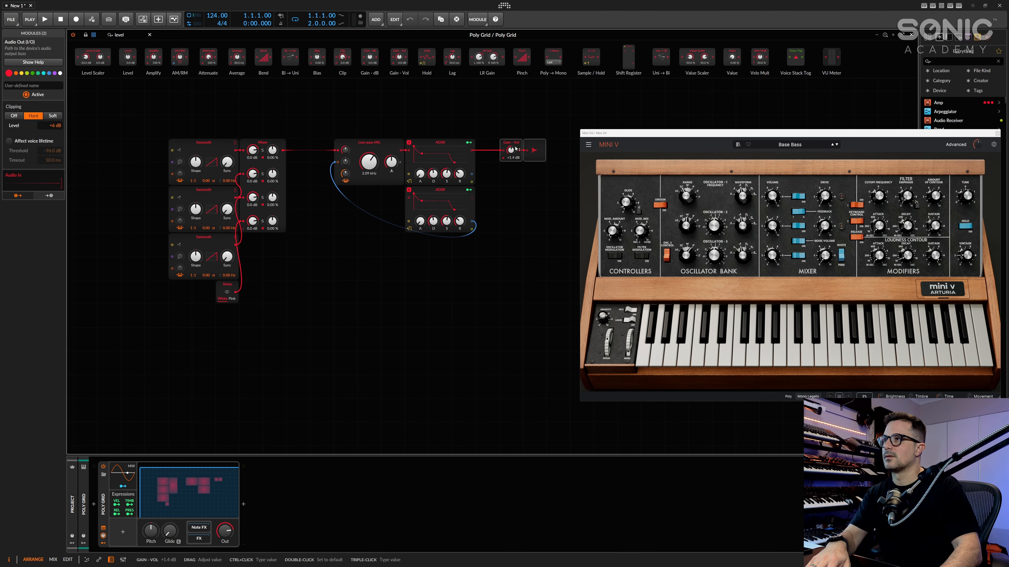
drag(533, 146, 487, 164)
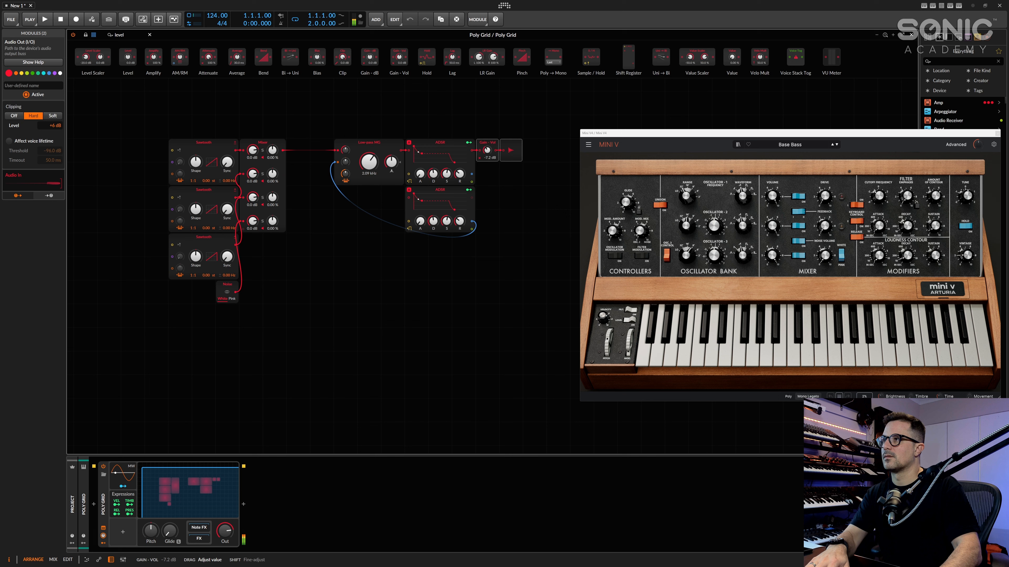
double_click(486, 152)
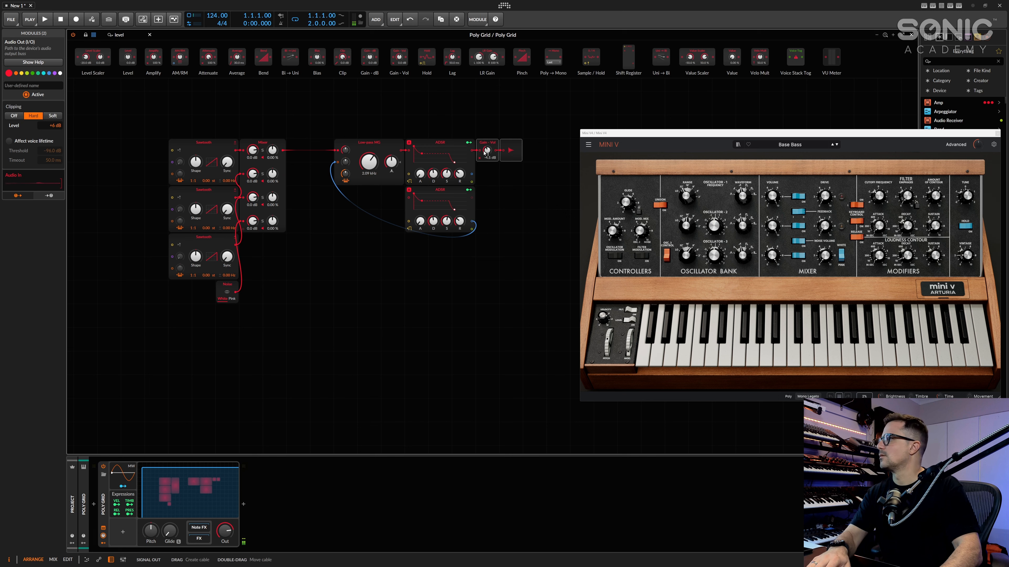
Step: Switch the Poly Grid device's voice setting to Mono
click(204, 434)
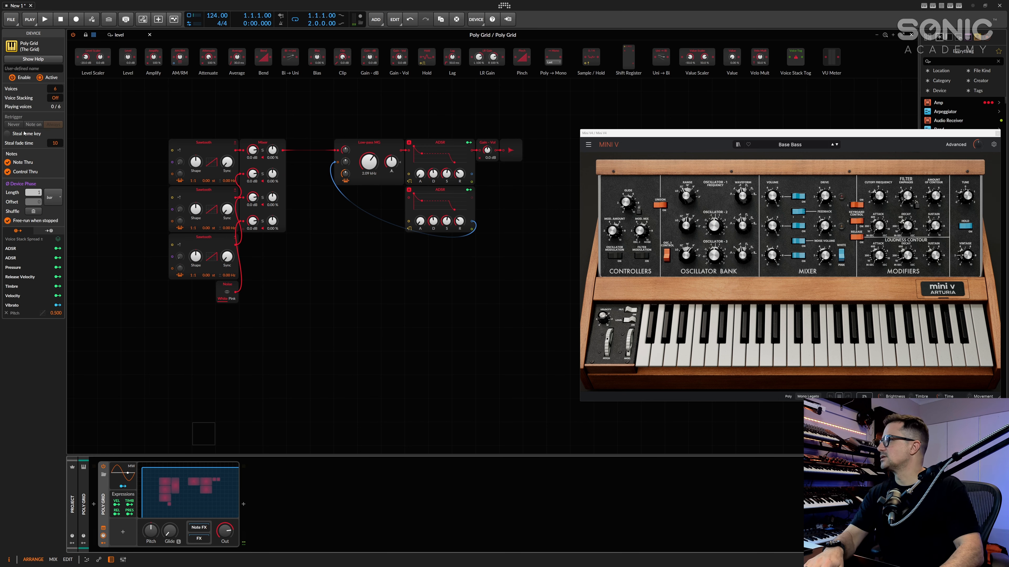
click(53, 88)
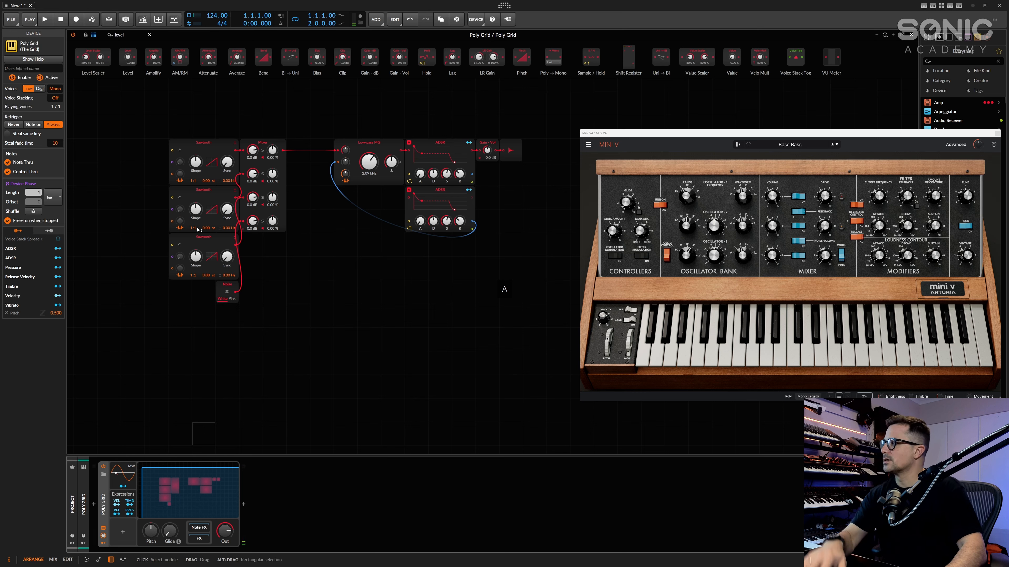
Step: Tune the second oscillator to -12.00 st and the third to -24.00 st, and lower the Mixer's noise channel to -inf dB
drag(195, 230, 206, 286)
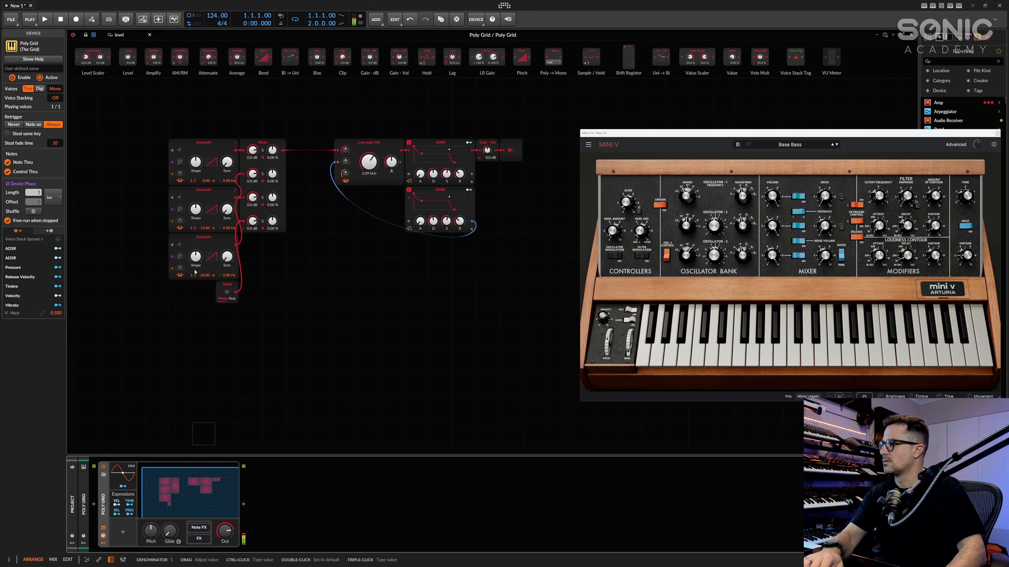
drag(253, 221, 253, 262)
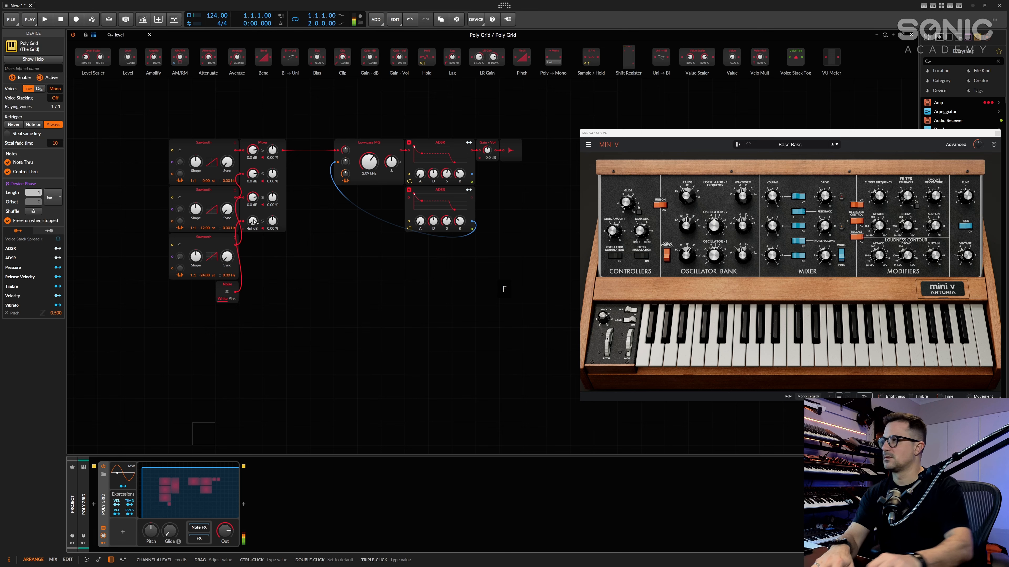
Step: Replace the third Sawtooth with a Pulse to try it and then a Triangle, and replace the second Sawtooth with a Pulse
right_click(199, 240)
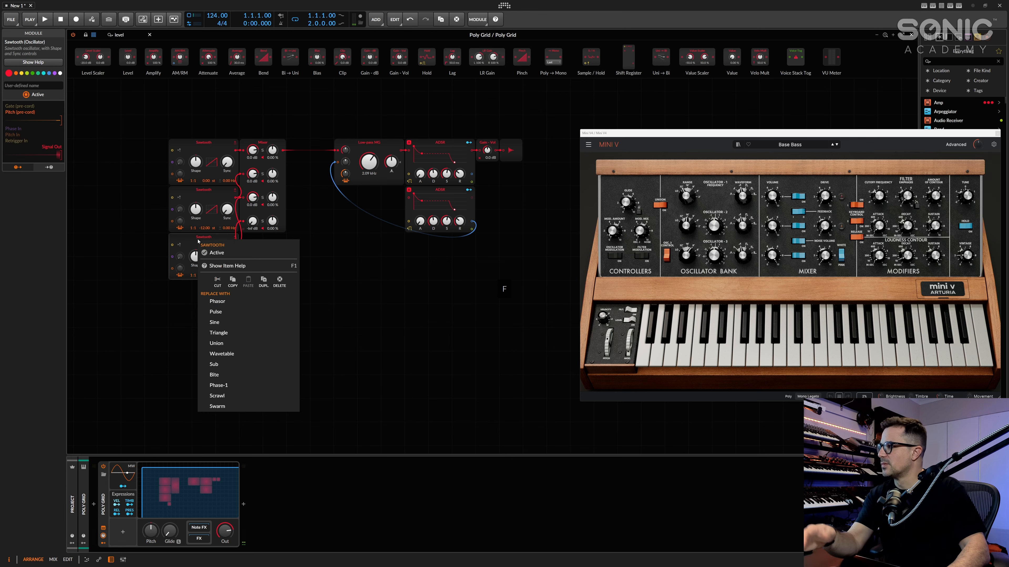
click(246, 312)
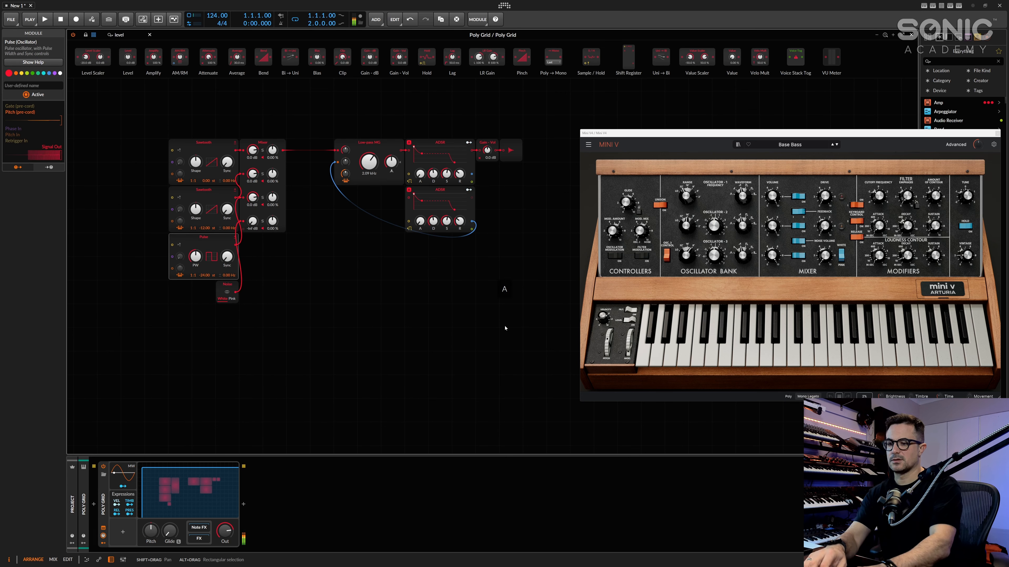
right_click(214, 240)
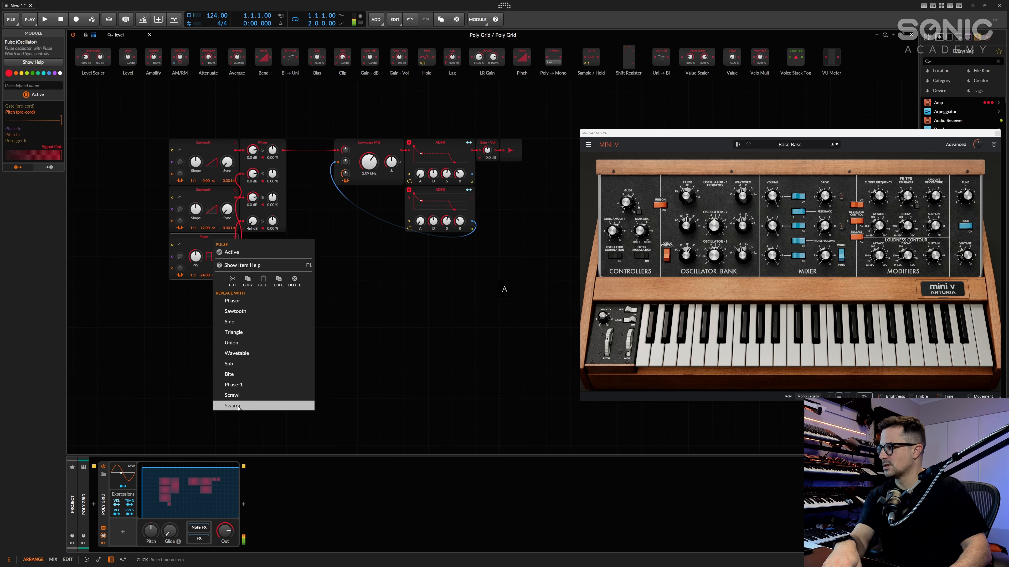
click(233, 333)
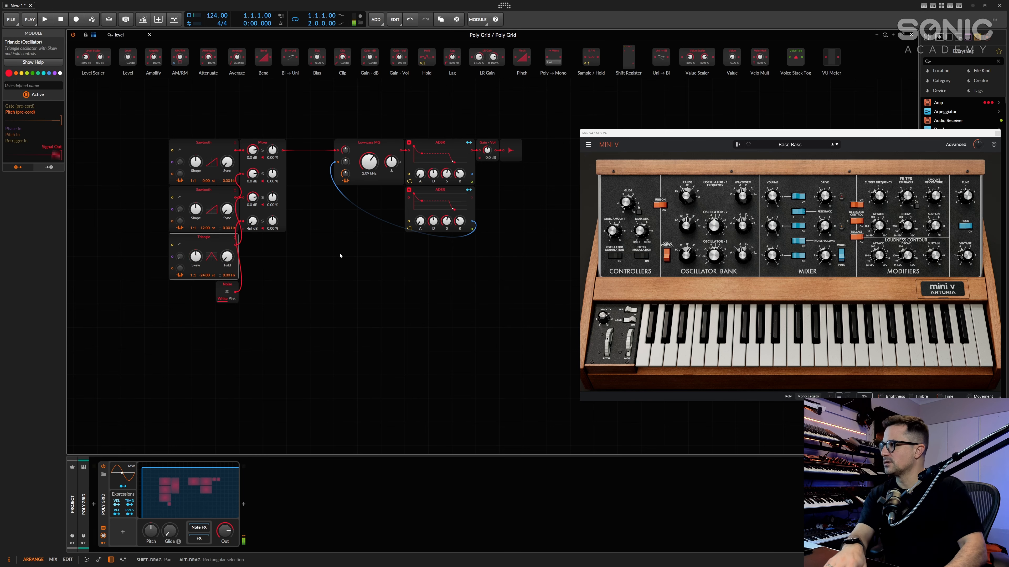
right_click(214, 200)
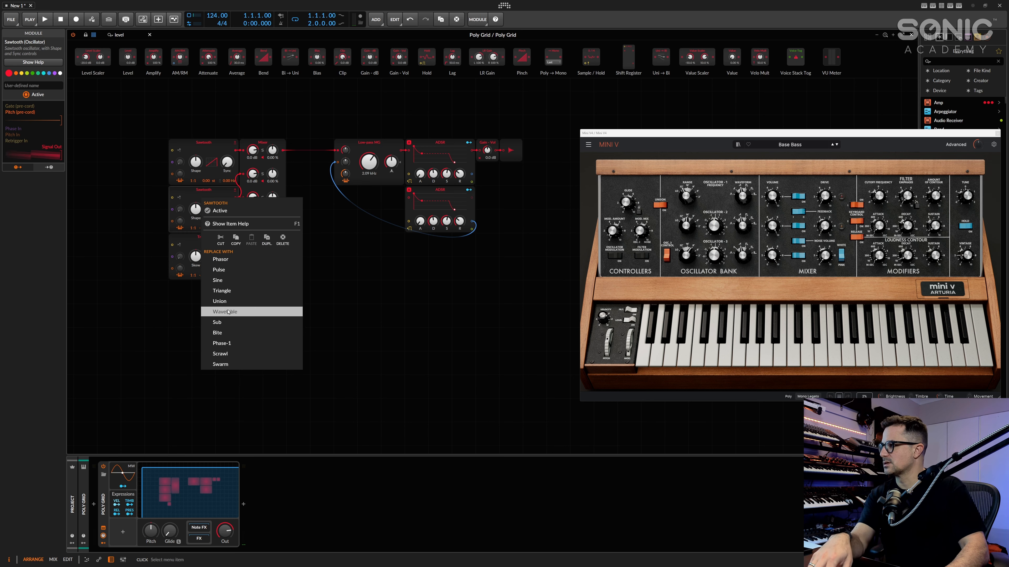
click(219, 270)
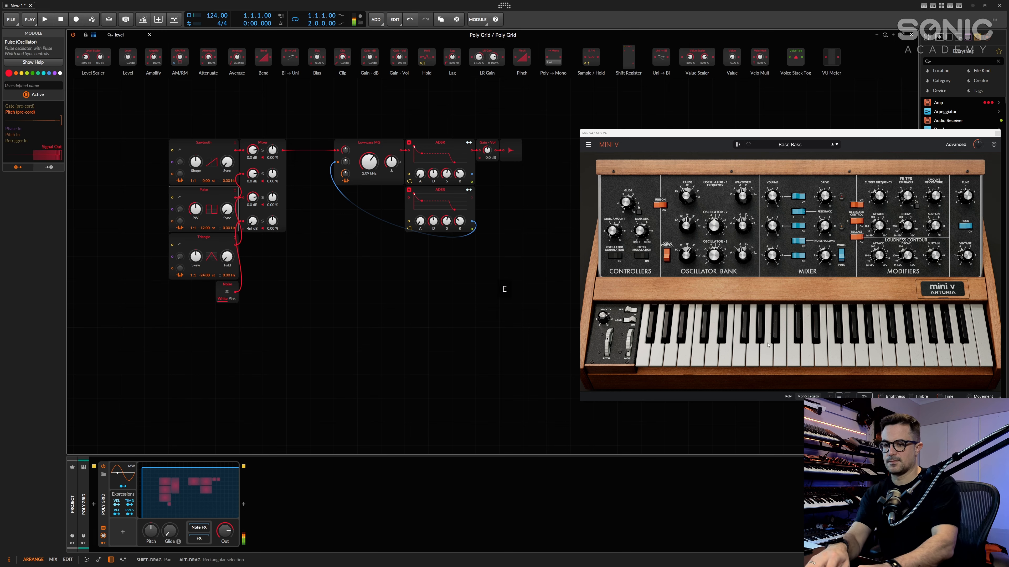
Step: Lower the Low-pass MG resonance and its cutoff to about 131 Hz, with more cutoff modulation and a shorter decay on the second ADSR
drag(391, 162, 391, 201)
drag(369, 162, 369, 201)
drag(346, 162, 345, 129)
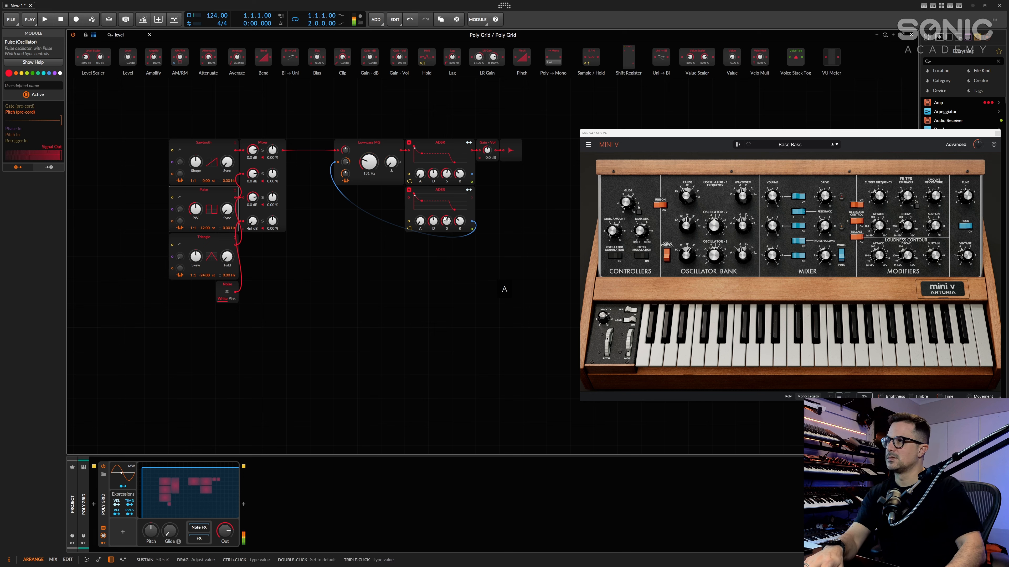
drag(433, 222, 433, 232)
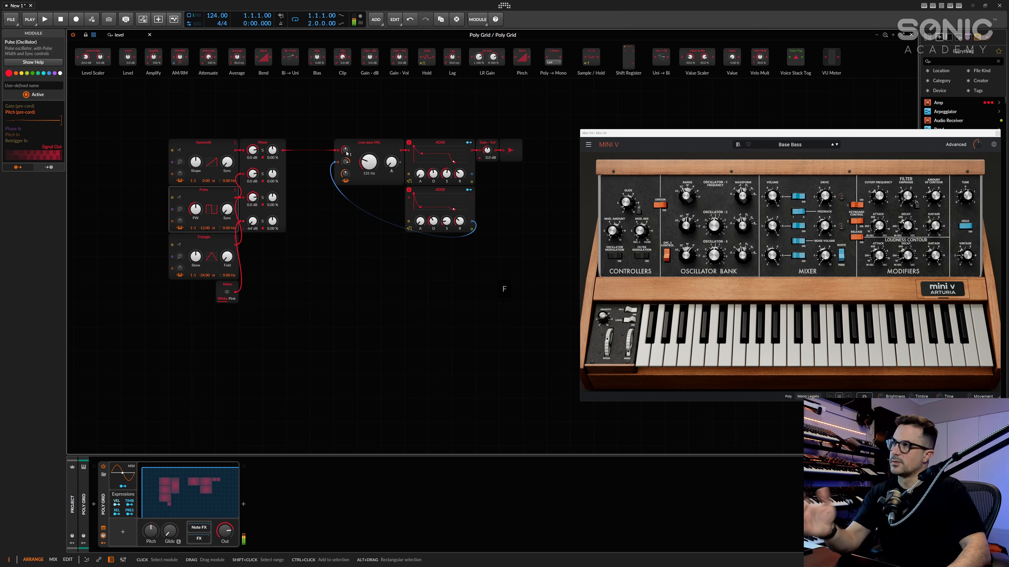
Step: Raise the Low-pass MG drive to about +18.1 dB
drag(346, 152, 346, 112)
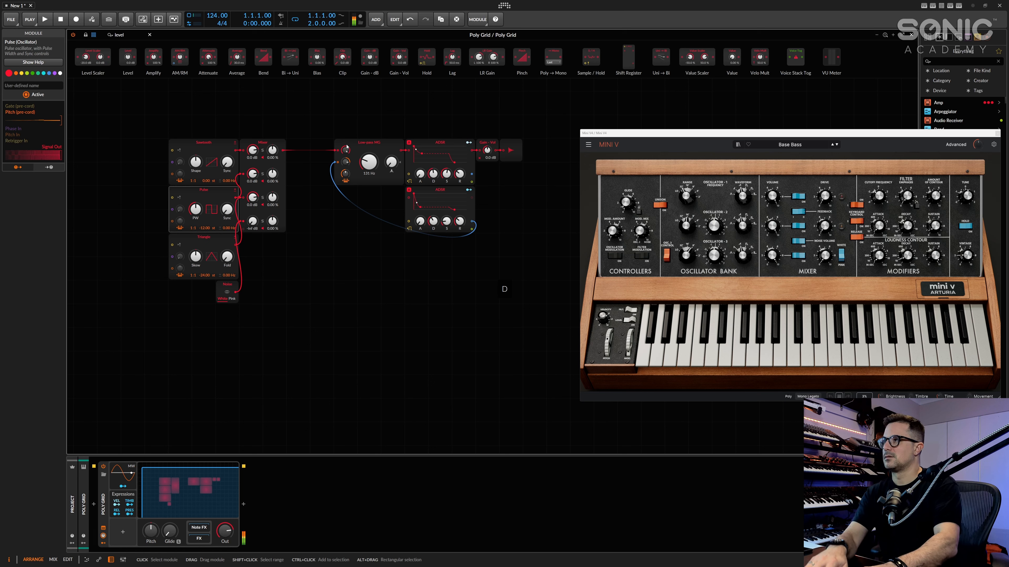
double_click(346, 147)
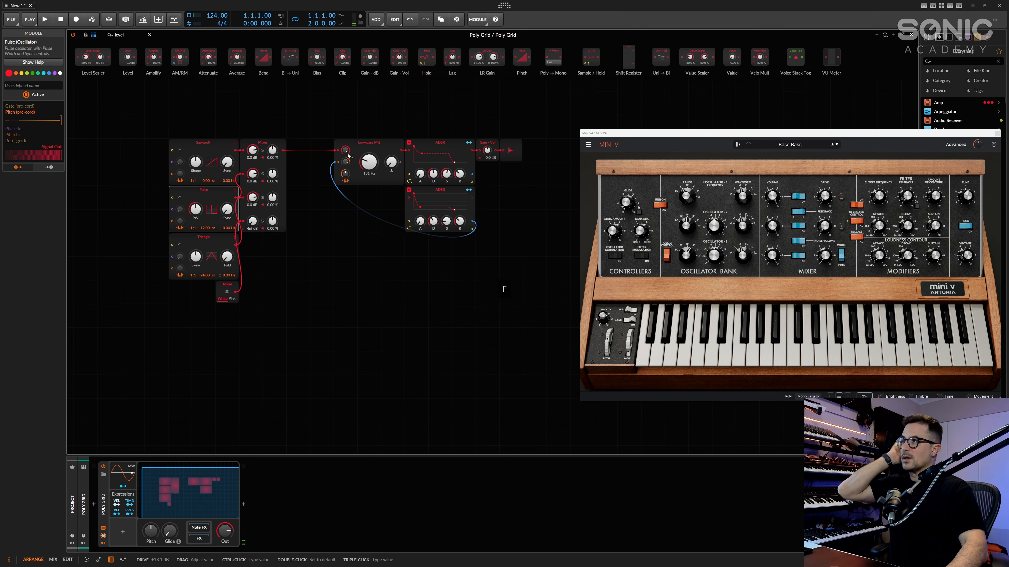
mouse_move(330, 204)
mouse_down()
mouse_move(346, 206)
mouse_move(349, 183)
mouse_move(339, 196)
mouse_up()
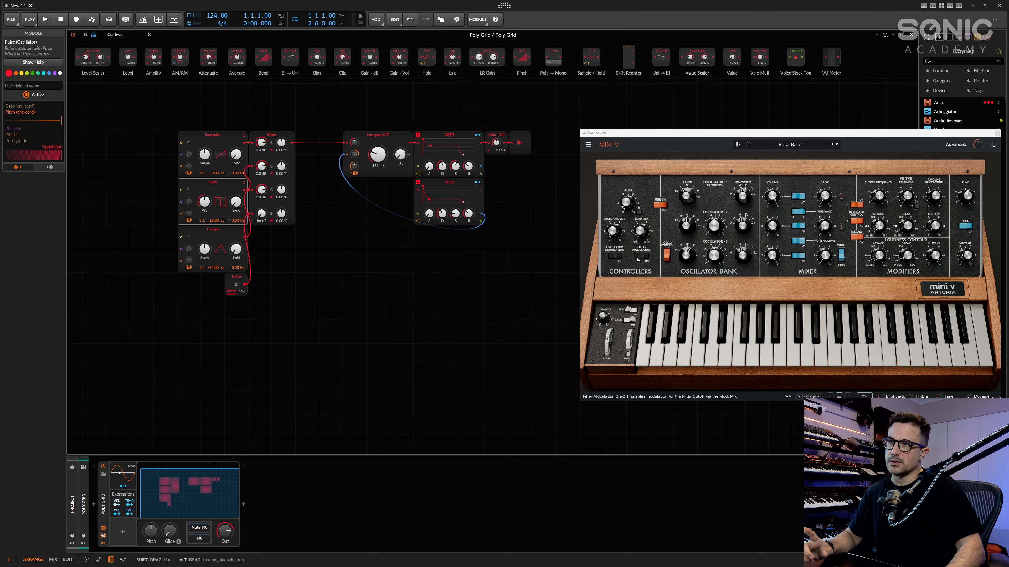
Step: Toggle oscillator 3's keyboard control on the Mini V
click(240, 271)
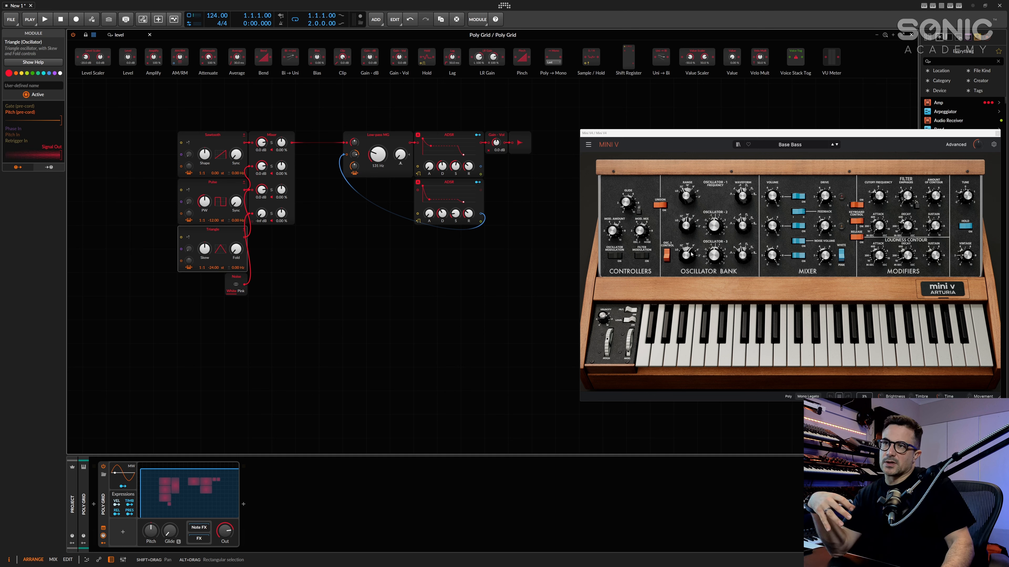
click(667, 257)
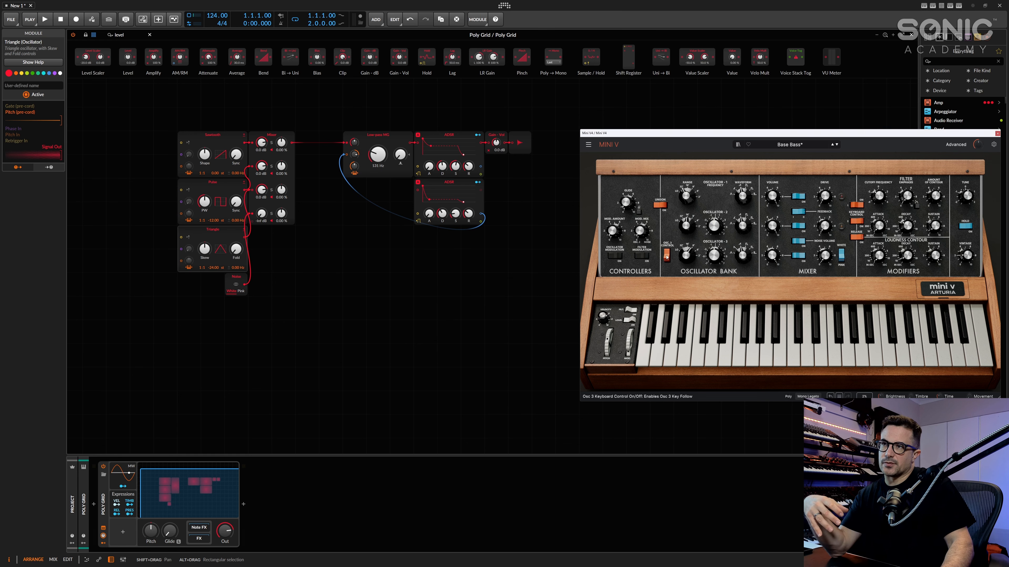
click(307, 238)
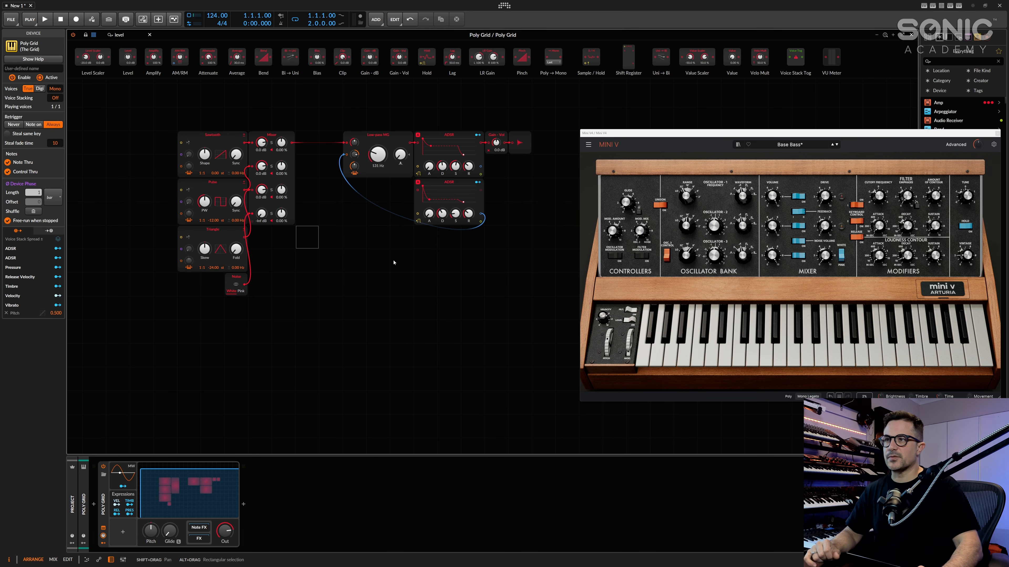
drag(393, 262, 359, 268)
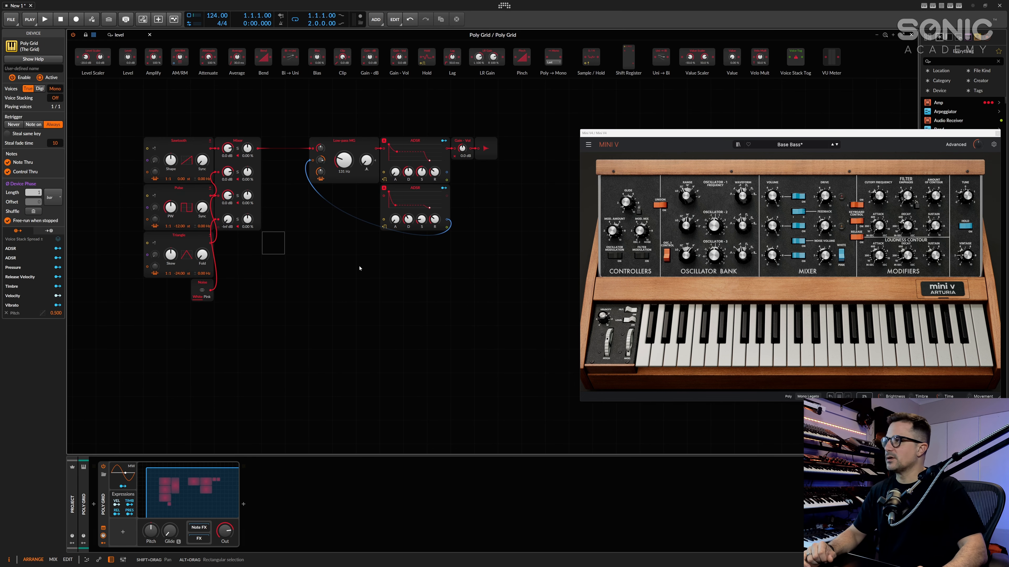
Step: Clear the module search so the Grid's module categories can be browsed
click(348, 144)
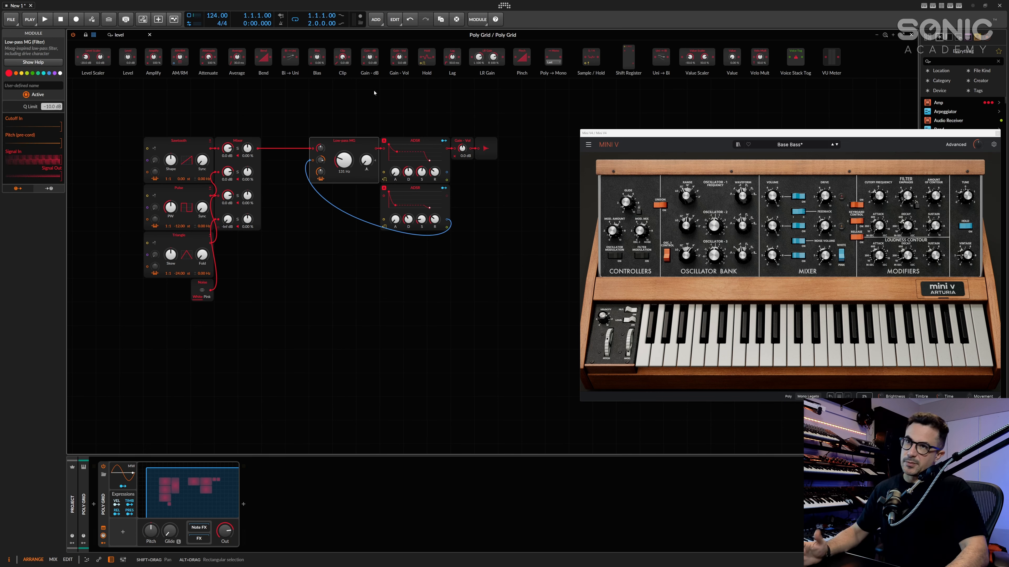
click(420, 119)
key(ctrl+f)
key(BackSpace)
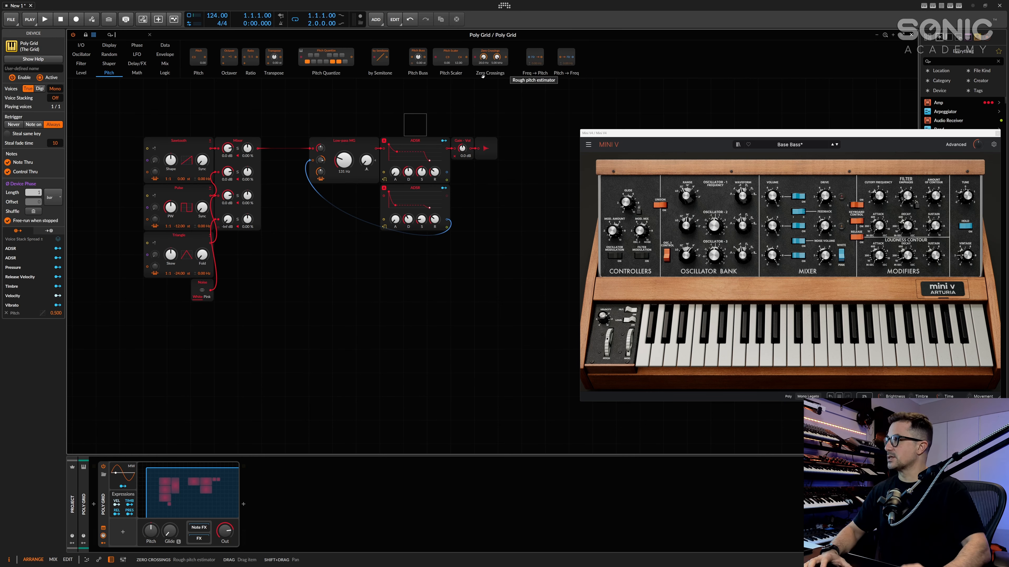
Step: Search the devices for peak and add a Peak Limiter after the Poly Grid
double_click(252, 512)
text(peak)
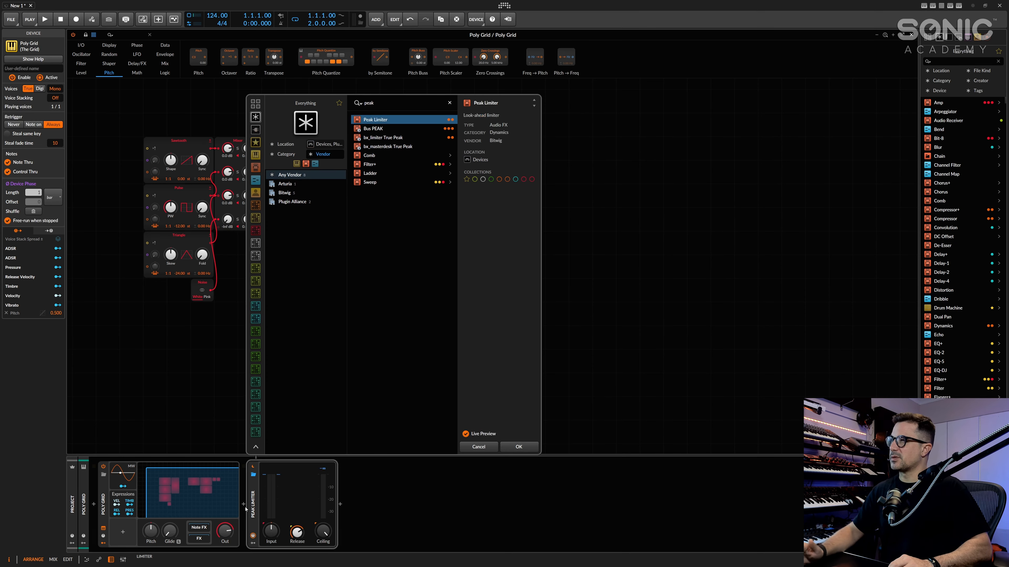
key(Return)
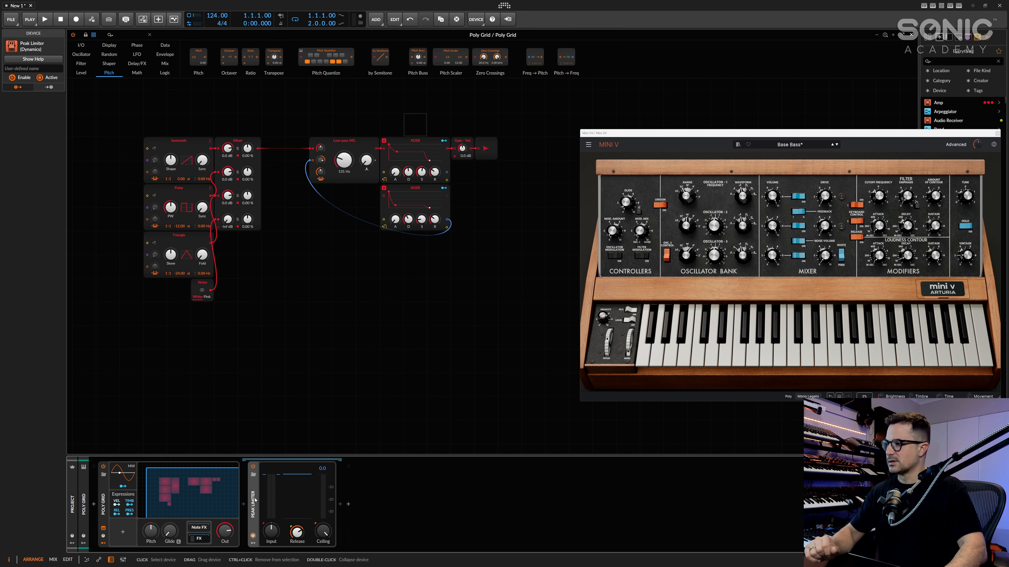
click(389, 383)
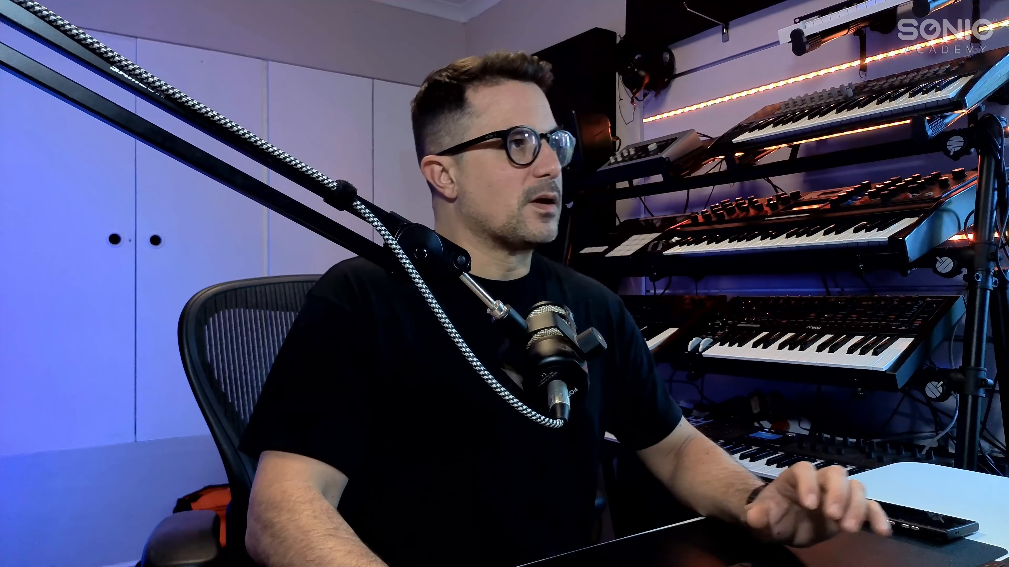
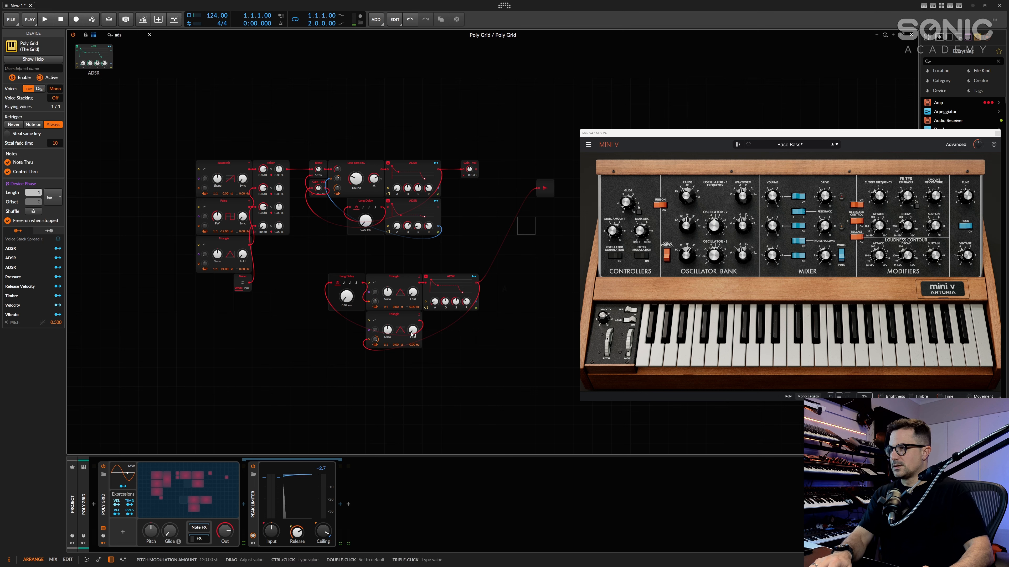
Step: Patch the upper Triangle's output into the lower Triangle's pitch input
drag(426, 307, 432, 345)
drag(361, 340, 368, 340)
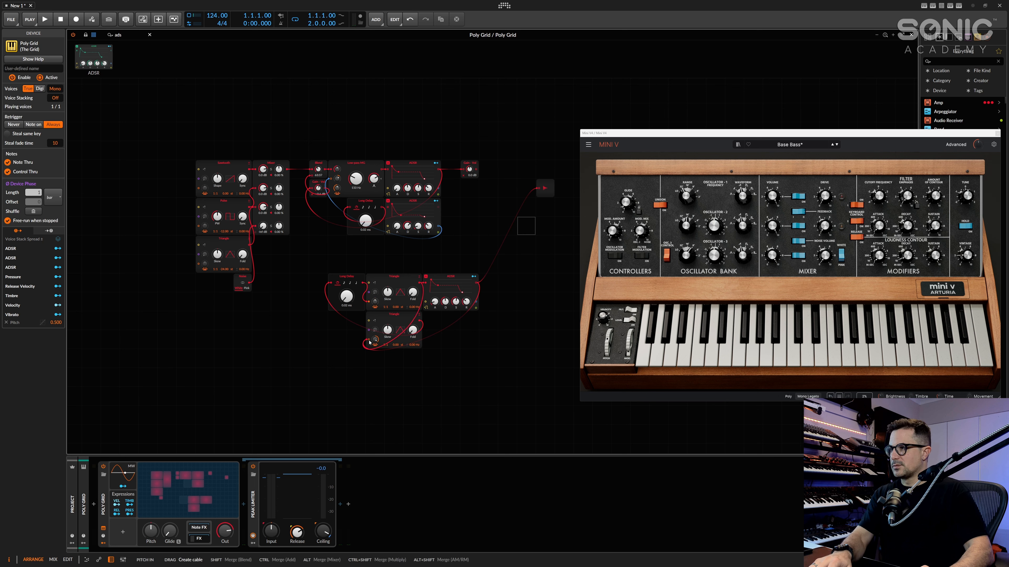
Step: Set the upper Triangle's pitch modulation amount to about 34.50 st while playing a note, and adjust the lower Triangle's tuning
click(404, 287)
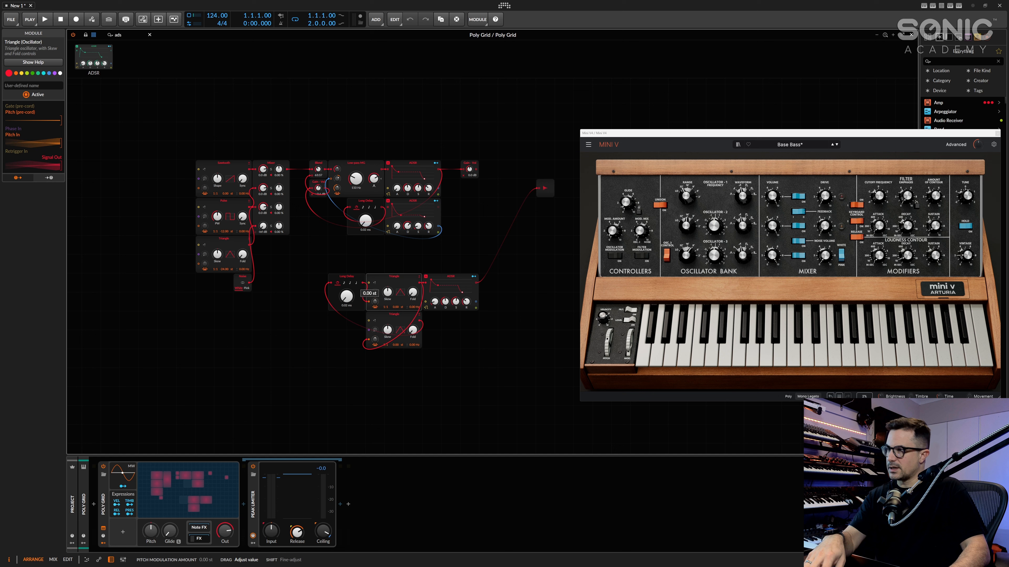
key(a)
drag(375, 301, 375, 288)
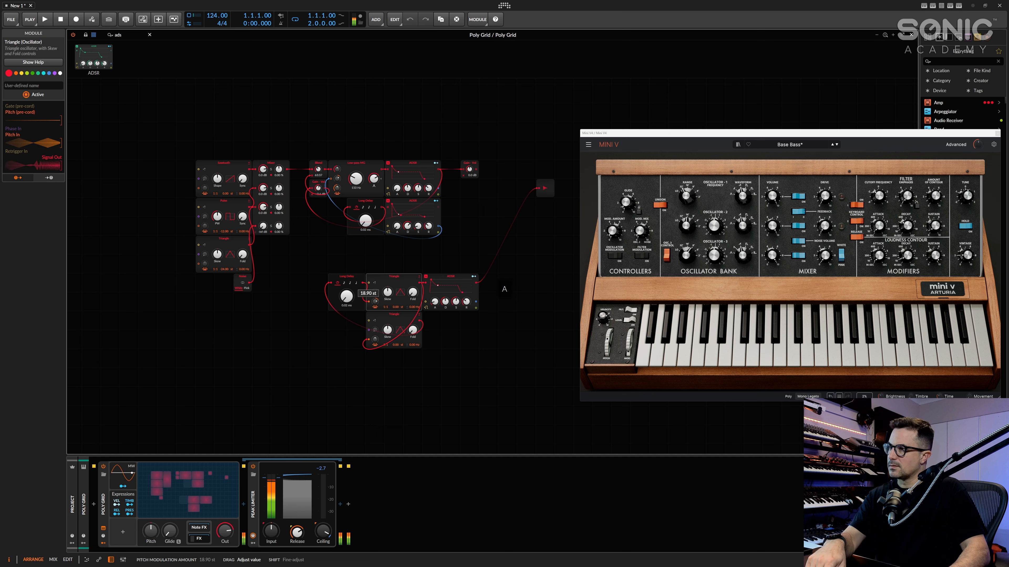
drag(375, 301, 383, 324)
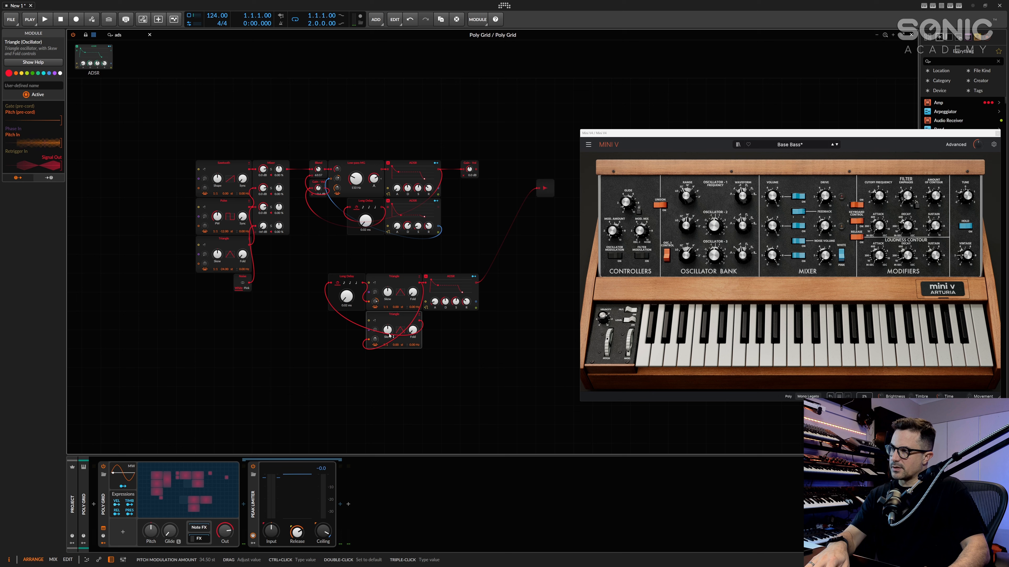
drag(395, 345, 387, 336)
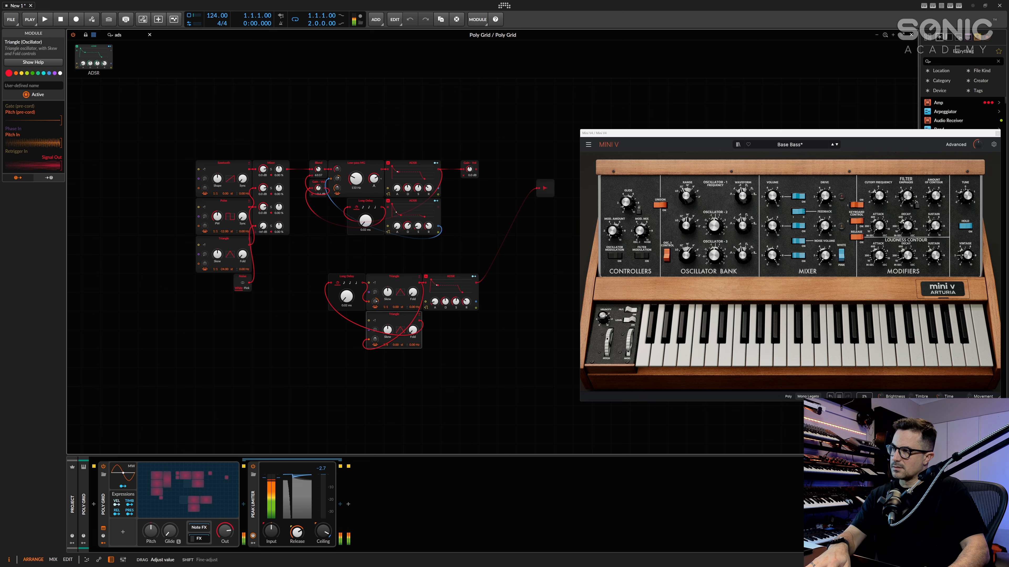
Step: Vary the pitch modulation amounts of both cross-patched Triangles in the lower test patch while playing notes
drag(375, 301, 375, 297)
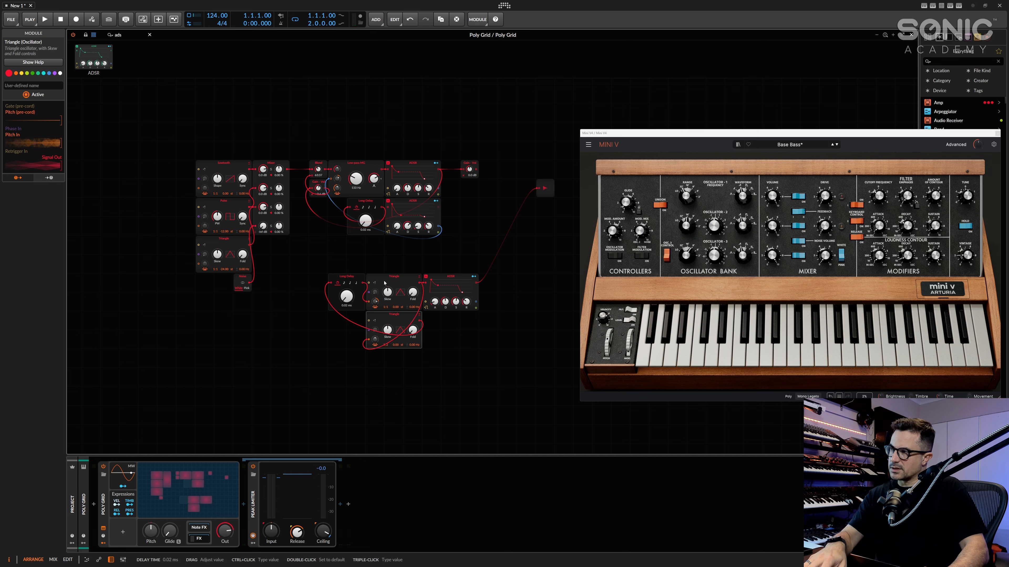
click(382, 345)
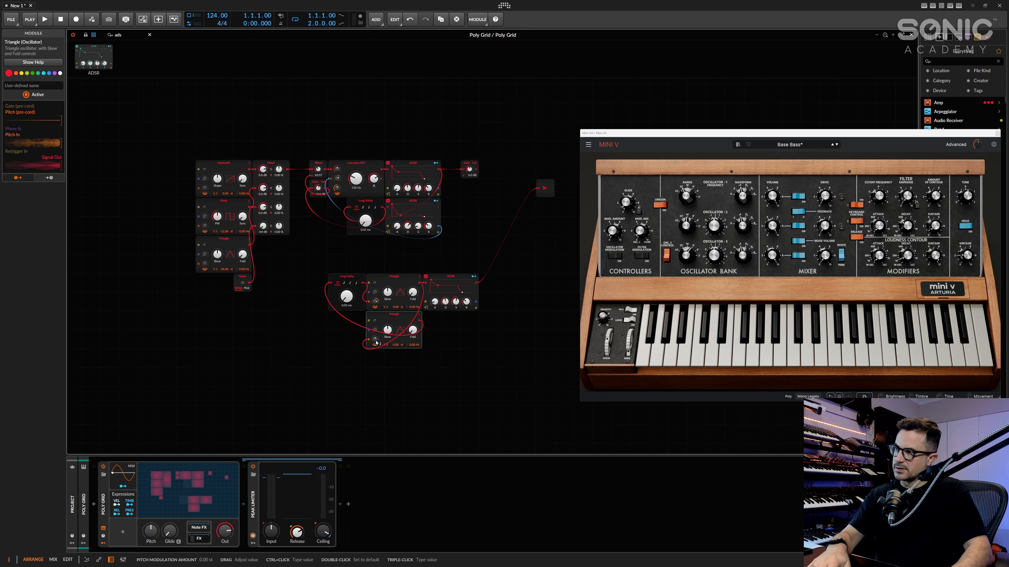
mouse_move(375, 339)
mouse_down()
mouse_move(375, 320)
mouse_move(375, 339)
mouse_move(386, 342)
mouse_move(375, 338)
mouse_up()
mouse_move(374, 302)
mouse_down()
mouse_move(375, 331)
mouse_move(375, 298)
mouse_up()
drag(375, 339, 375, 351)
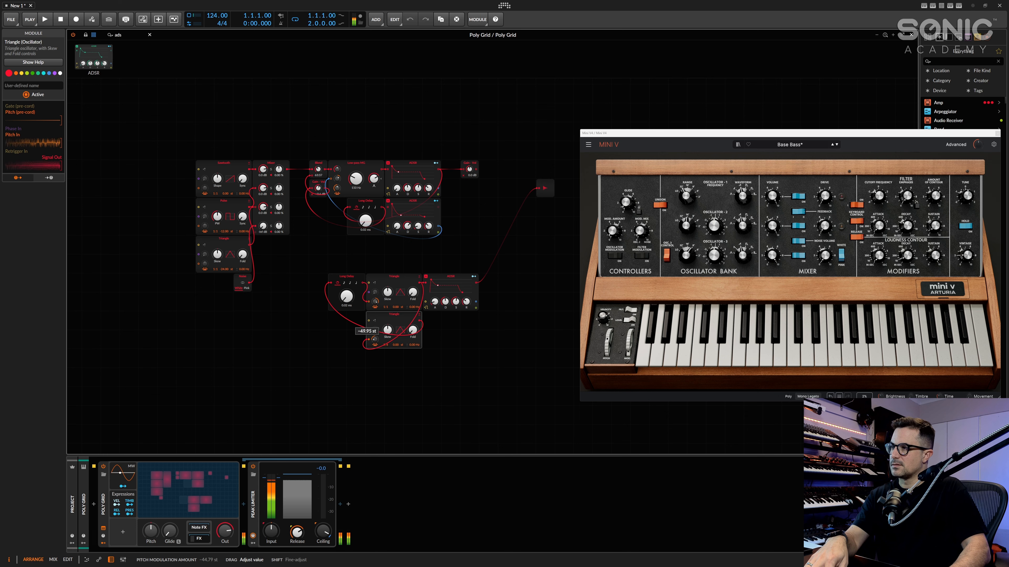
drag(374, 340, 375, 324)
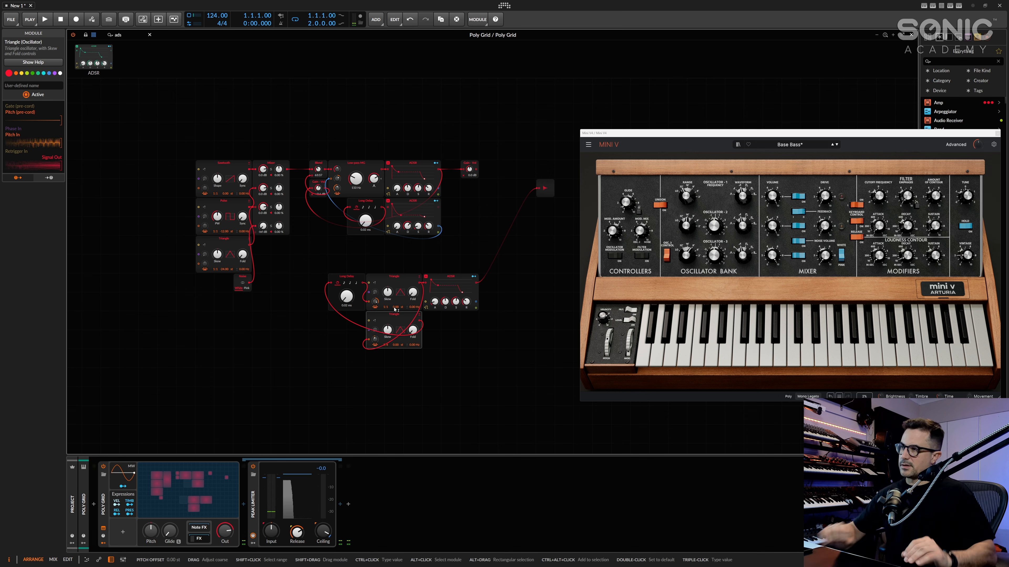
Step: Delete the test patch of Long Delay, two Triangles and ADSR, and move the audio output directly after the Gain - Vol module
click(357, 266)
drag(514, 366, 337, 309)
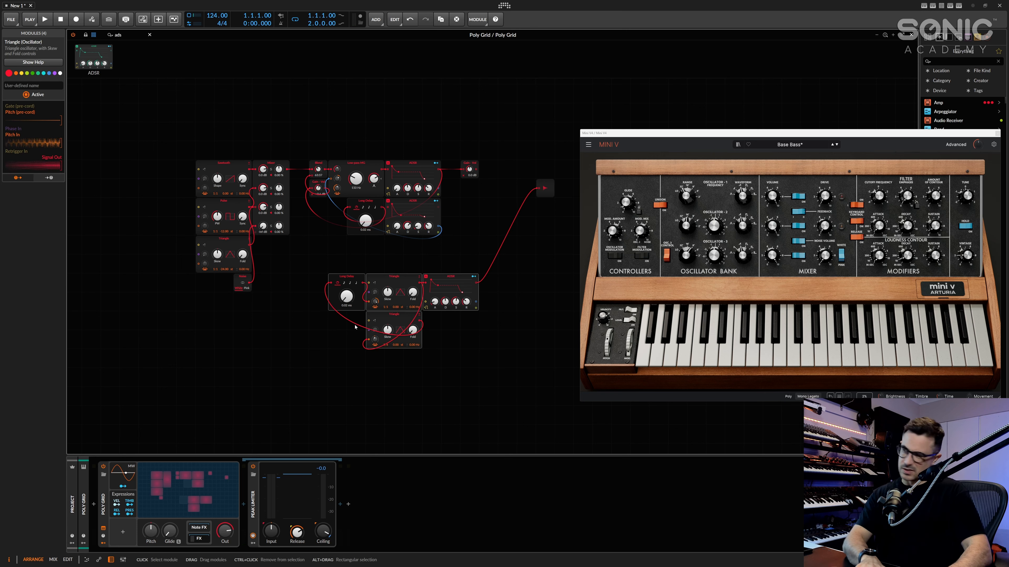
click(433, 361)
drag(451, 341, 326, 310)
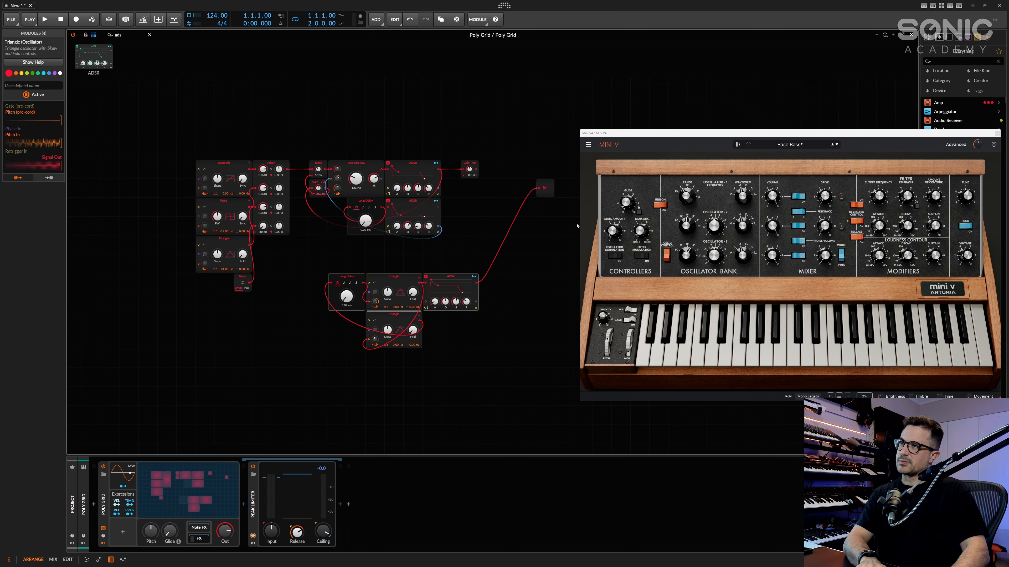
key(Delete)
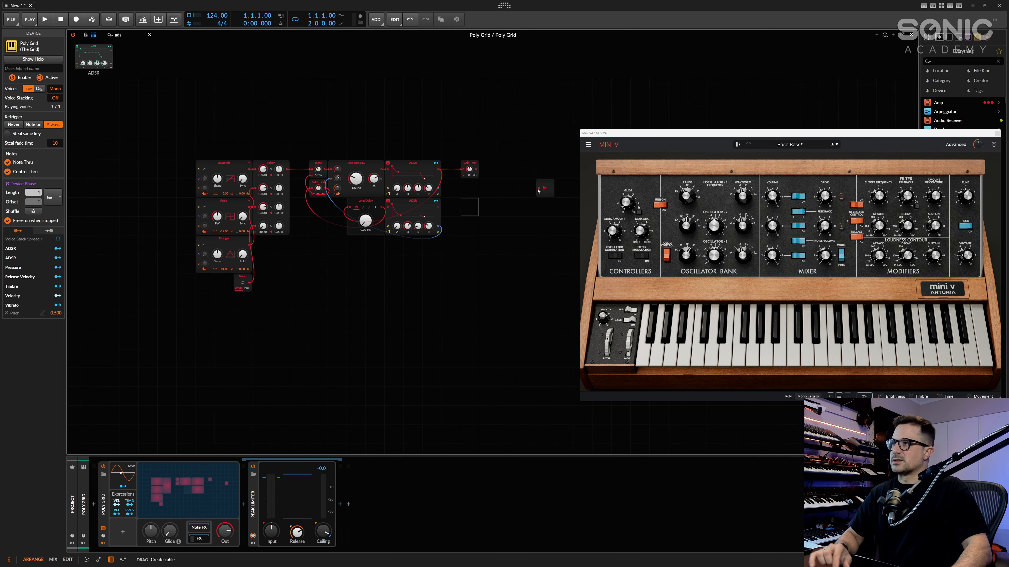
drag(537, 192, 481, 173)
click(488, 207)
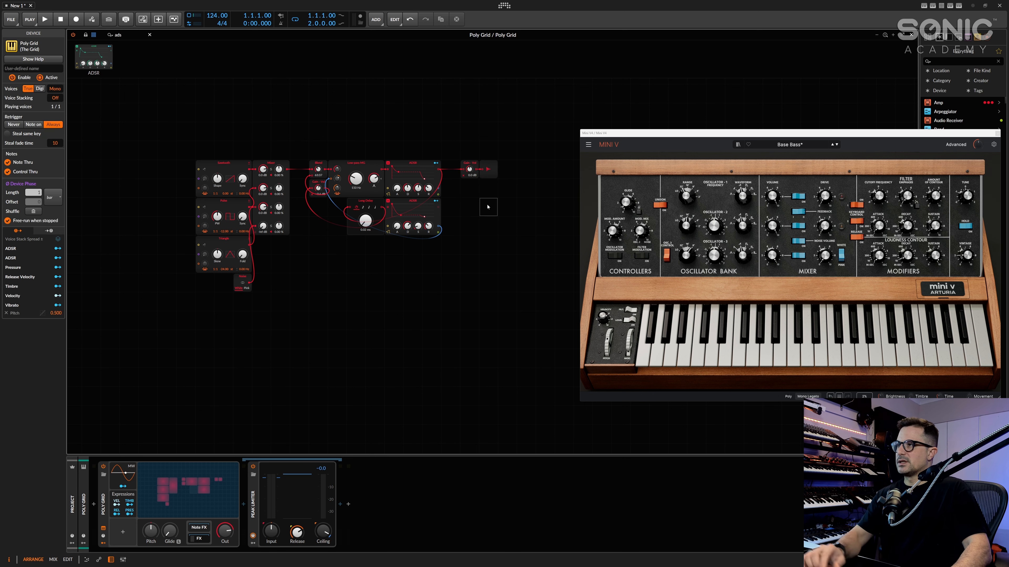
Step: Compare the Triangle oscillator and Low-pass MG filter in the patch with the Mini V's oscillator 3 and modulation controls
drag(287, 324, 348, 324)
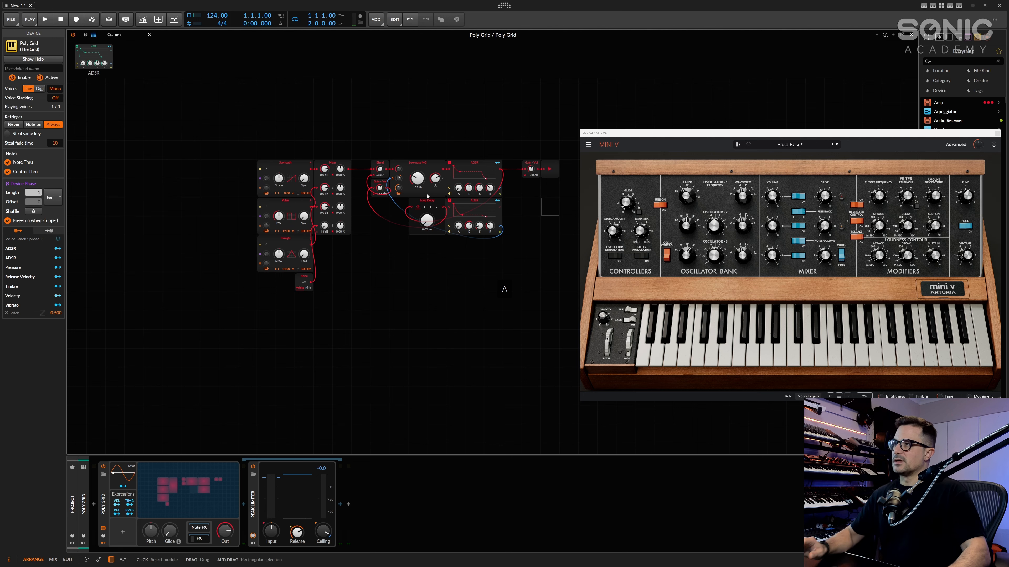
scroll(493, 272, up, 1)
drag(369, 239, 480, 302)
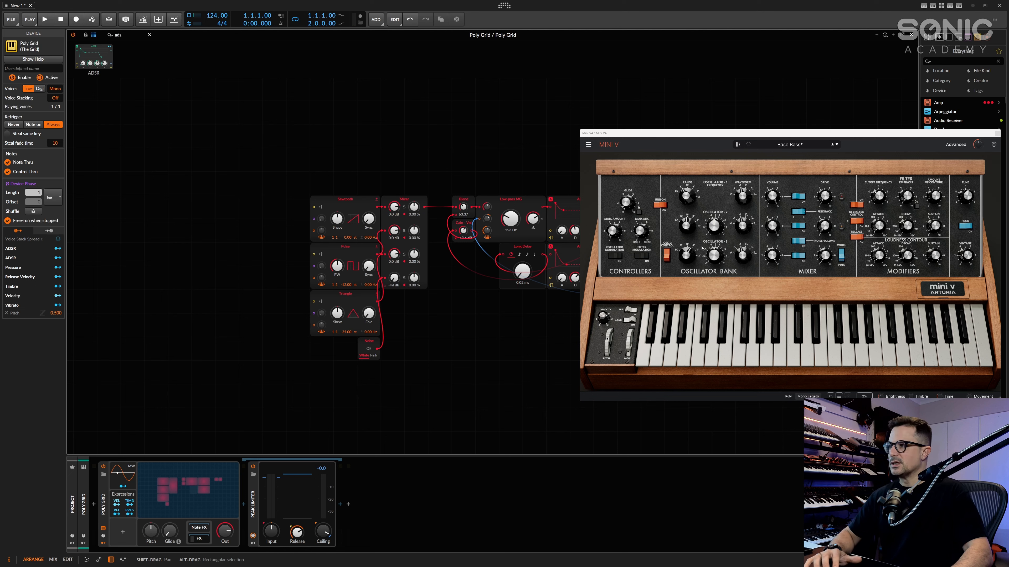
click(332, 308)
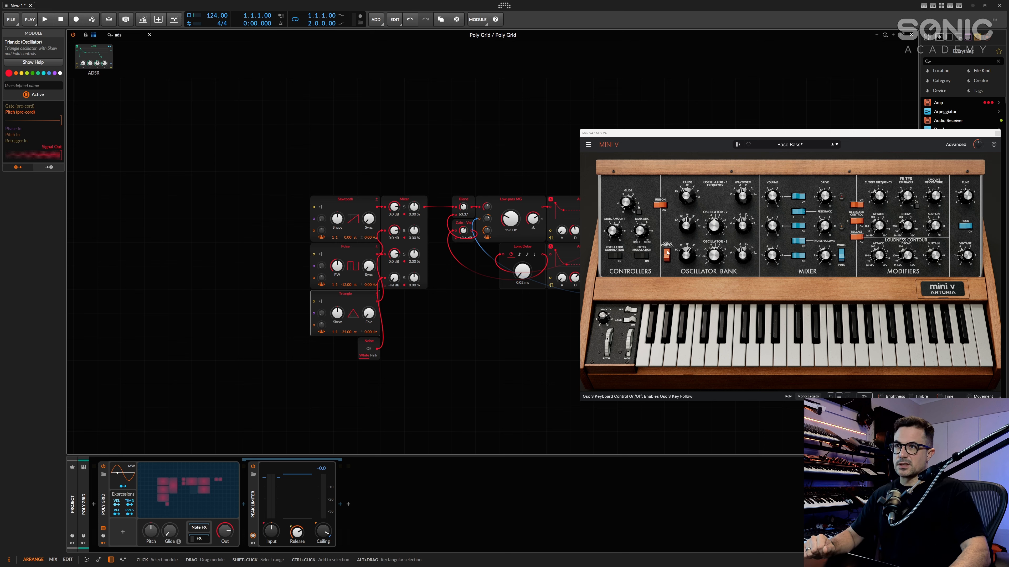
click(514, 225)
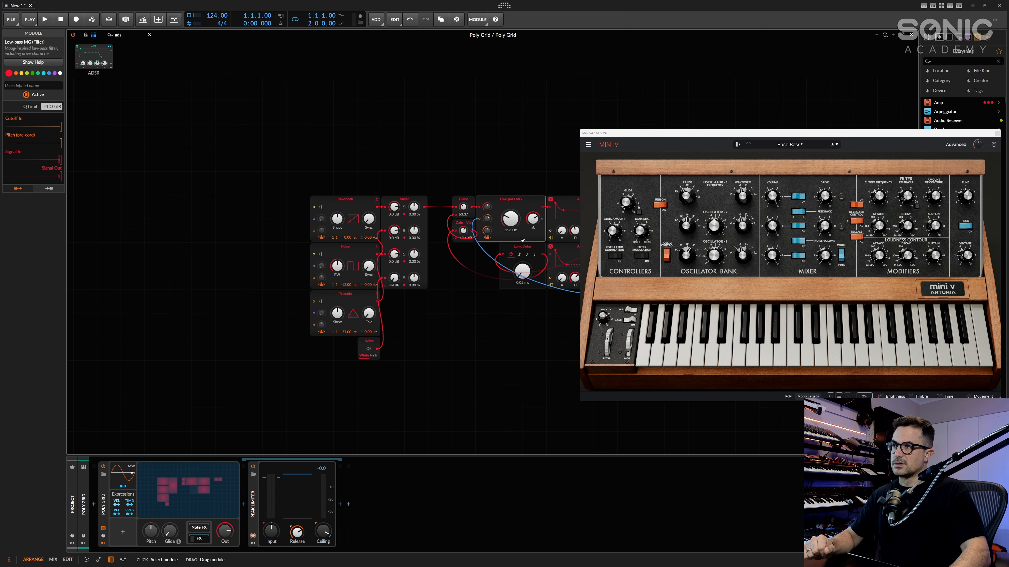
drag(493, 262, 430, 254)
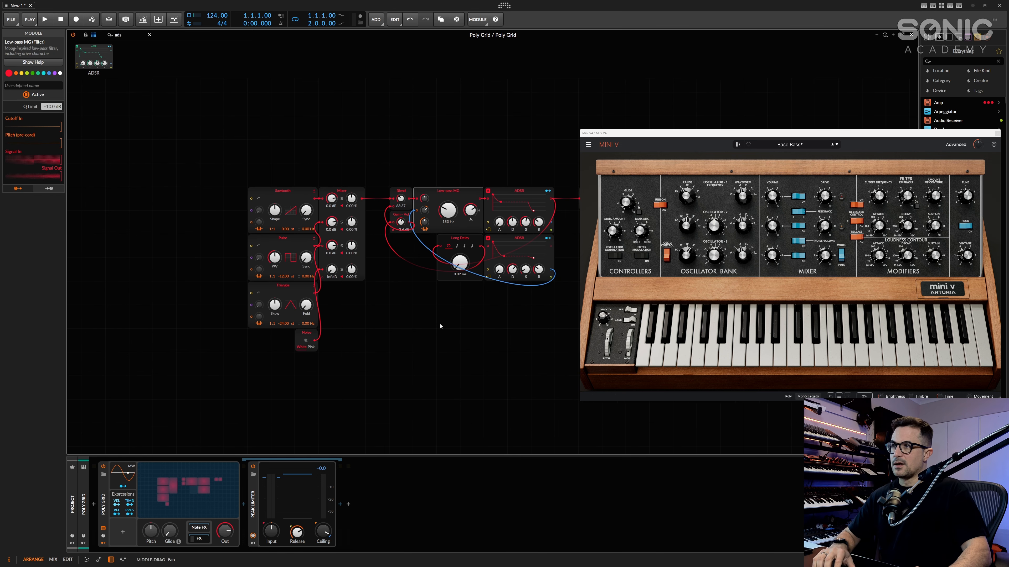
click(284, 307)
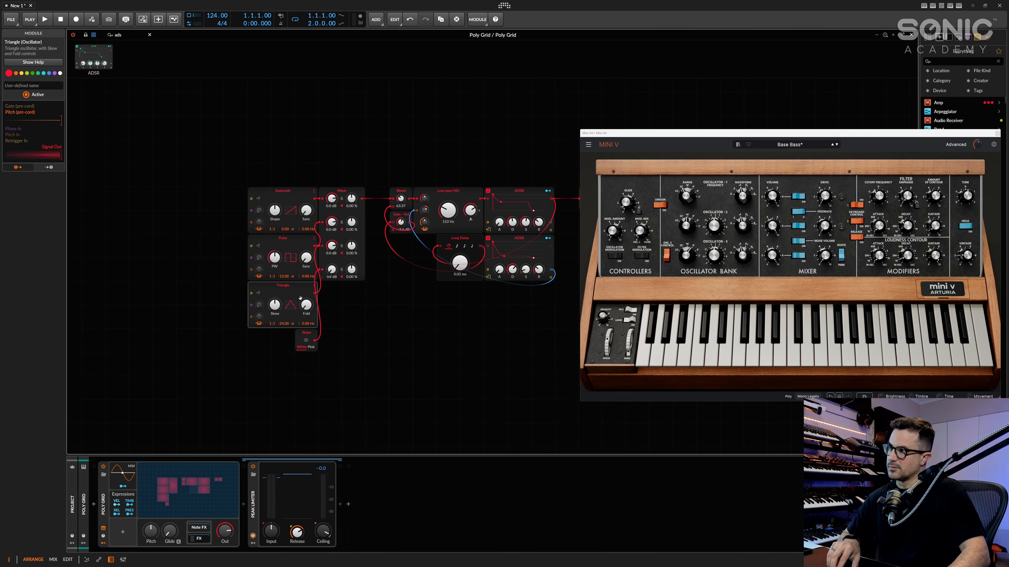
drag(368, 343, 388, 337)
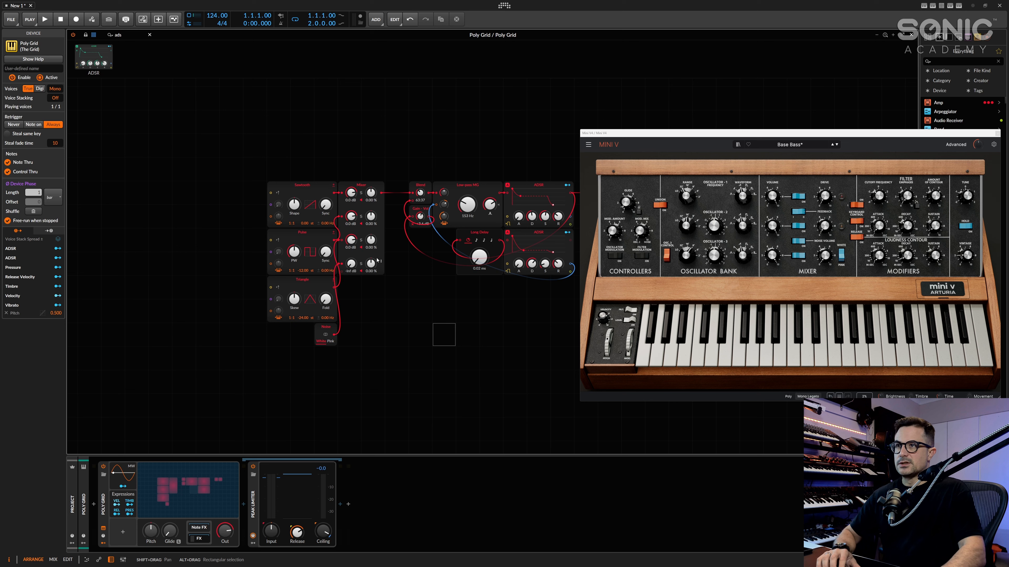
click(617, 231)
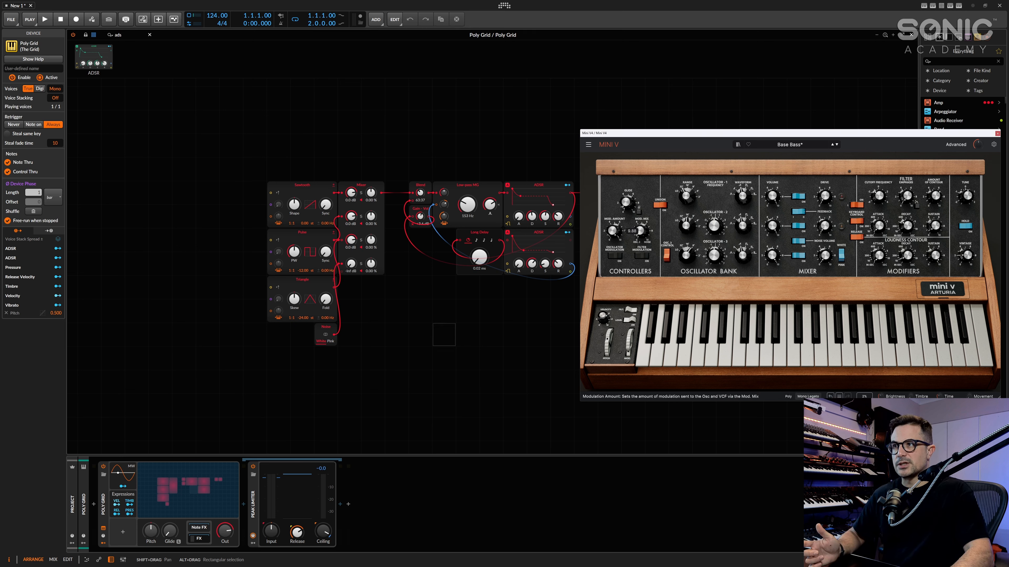
click(468, 335)
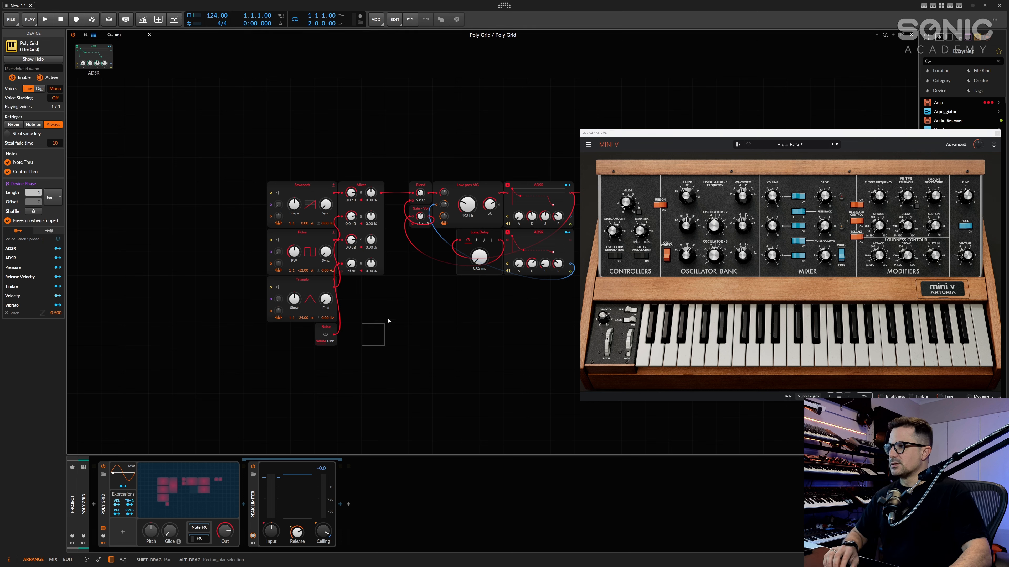
Step: Add a Blend module beside Noise, patch the Triangle and Noise outputs into its two inputs, and set it fully to In 1
right_click(392, 338)
click(396, 315)
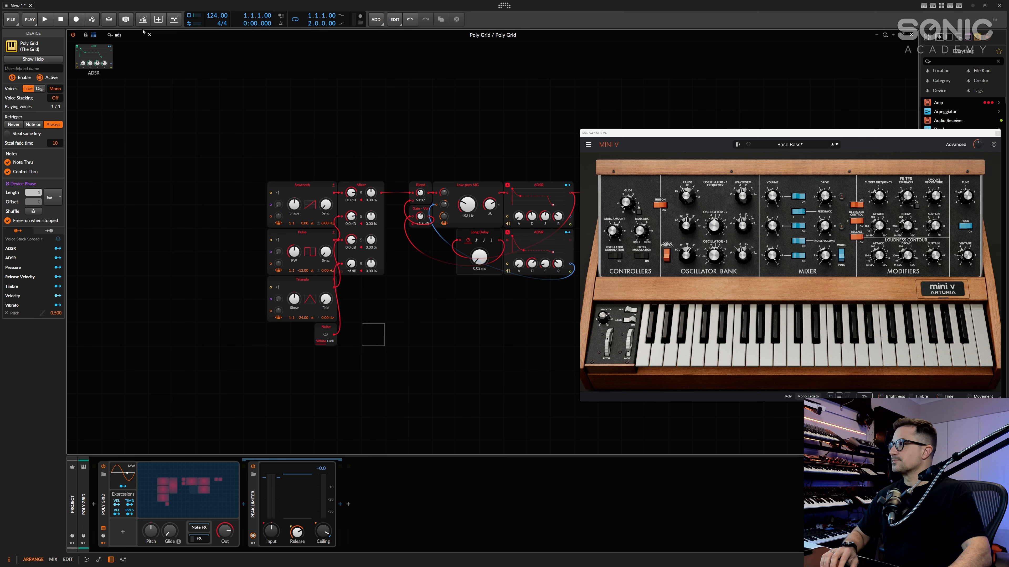
key(BackSpace)
key(BackSpace)
key(BackSpace)
text(blend)
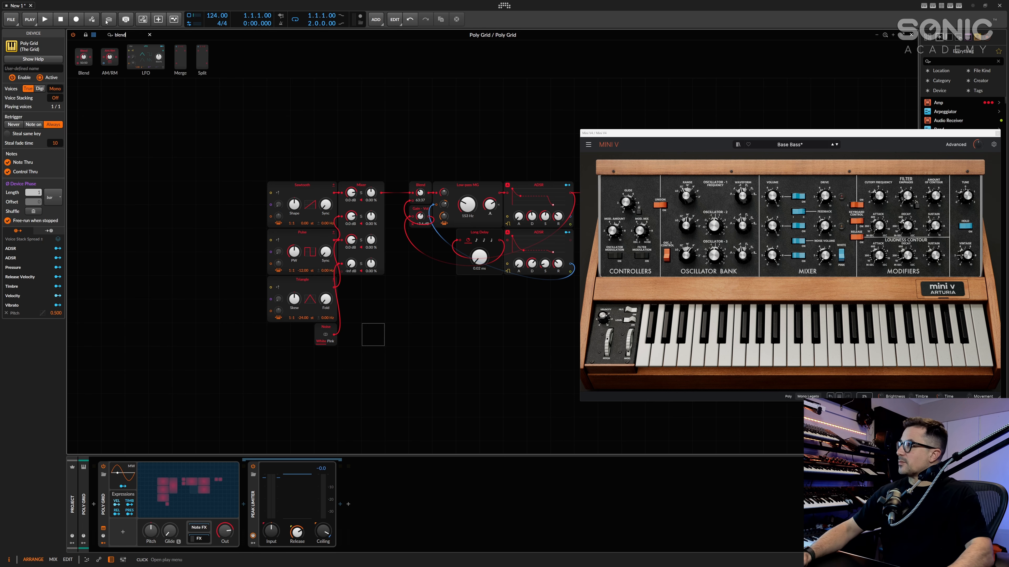
key(Return)
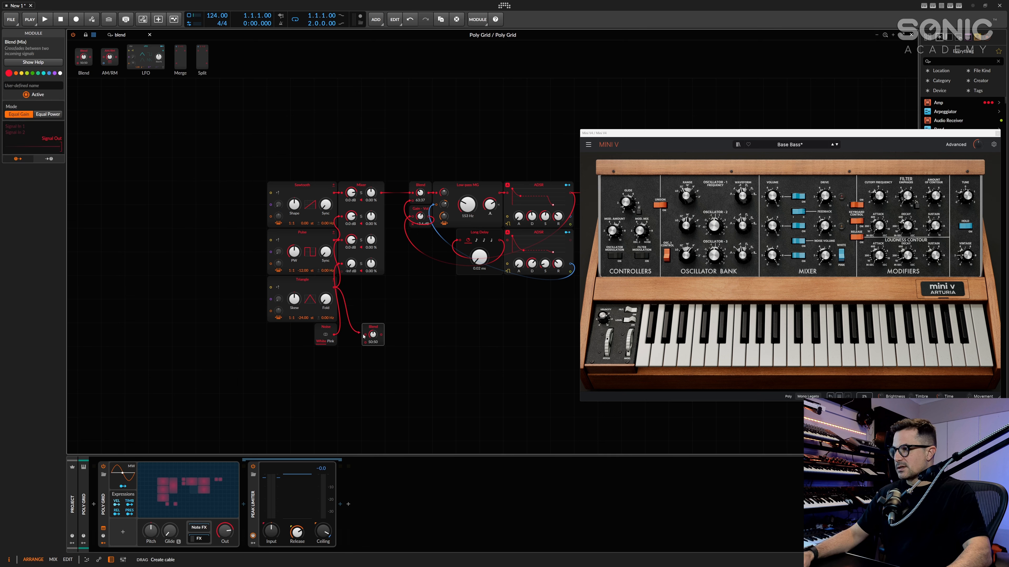
click(313, 330)
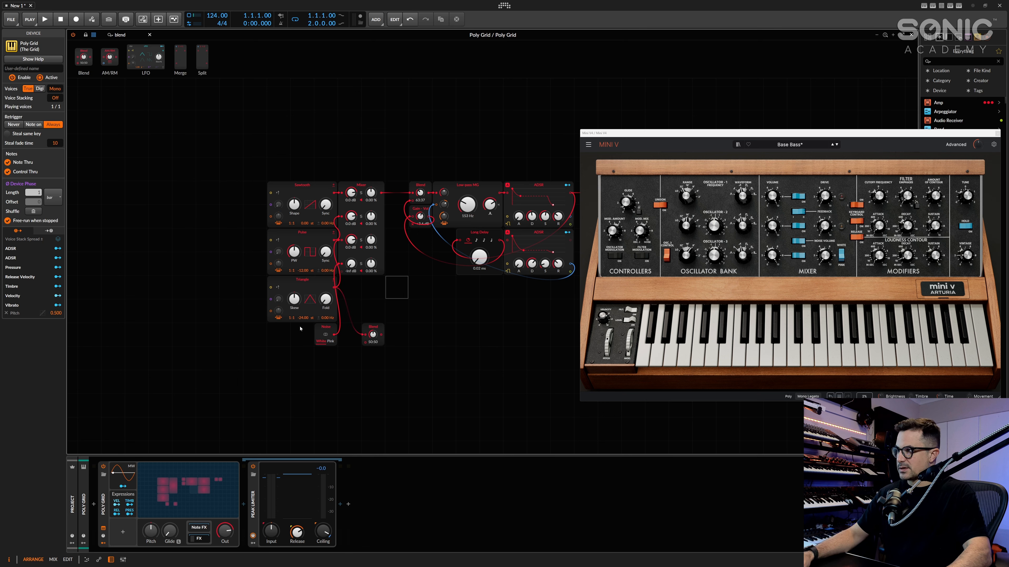
drag(335, 336, 371, 341)
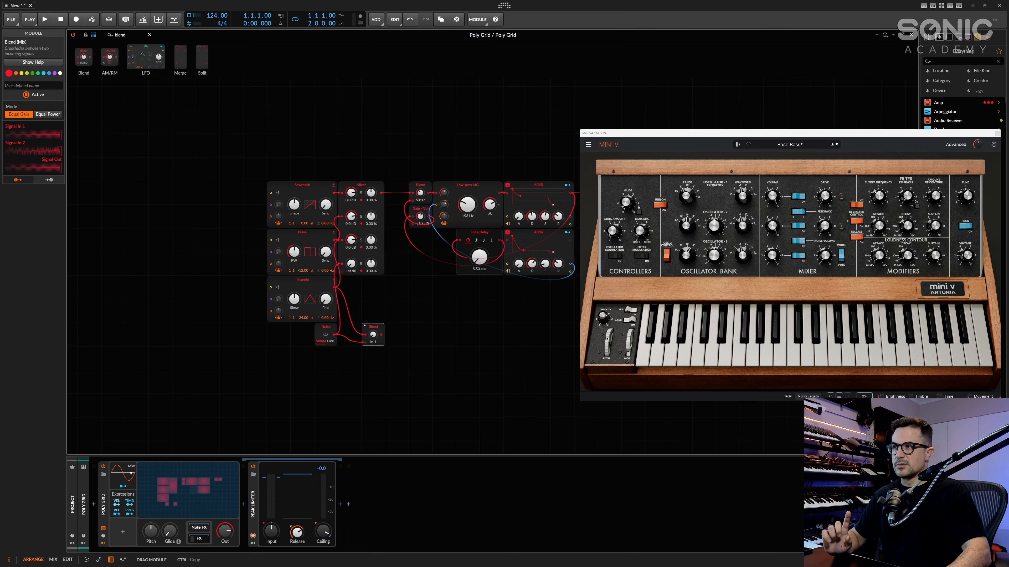
Step: Search the modules for toggle, add a Toggle fed by the new Blend's output, and try its switch
drag(425, 327, 371, 318)
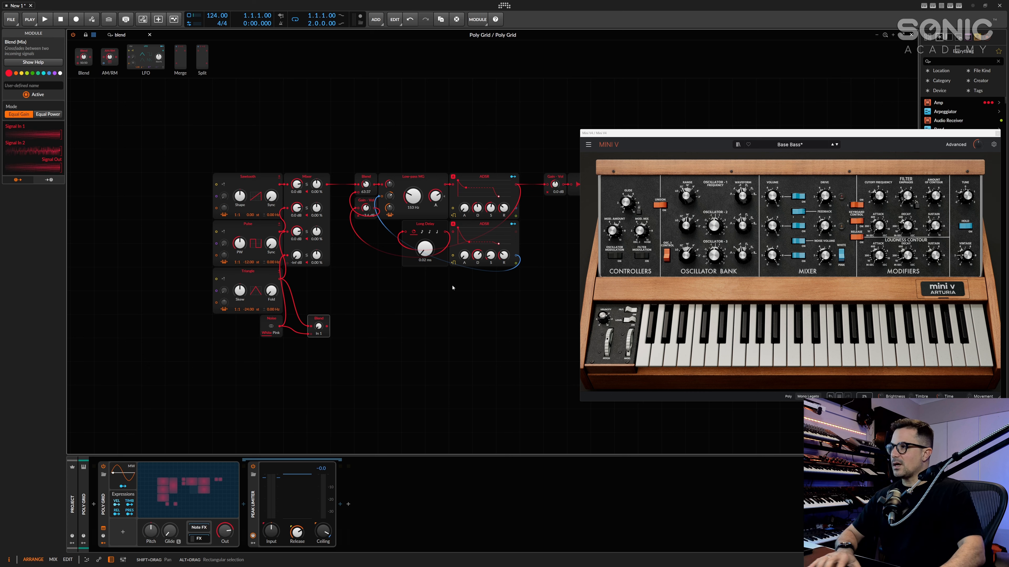
click(456, 329)
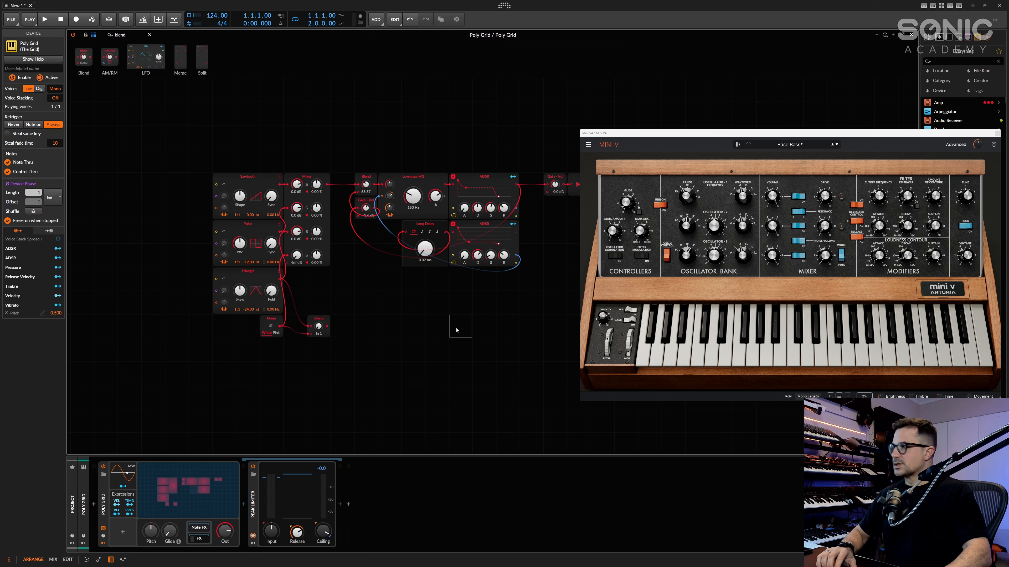
triple_click(120, 35)
text(to)
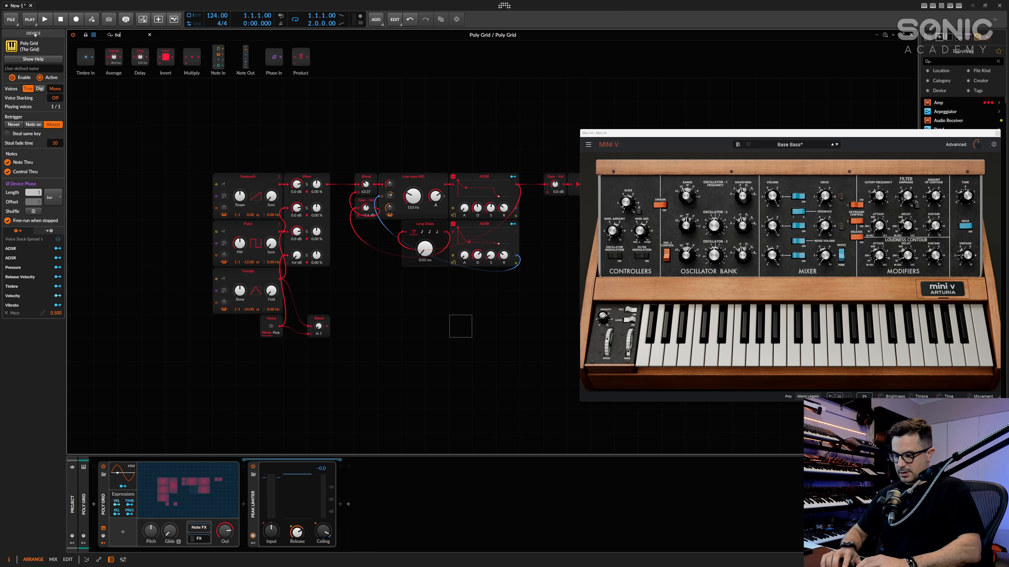
text(ggle)
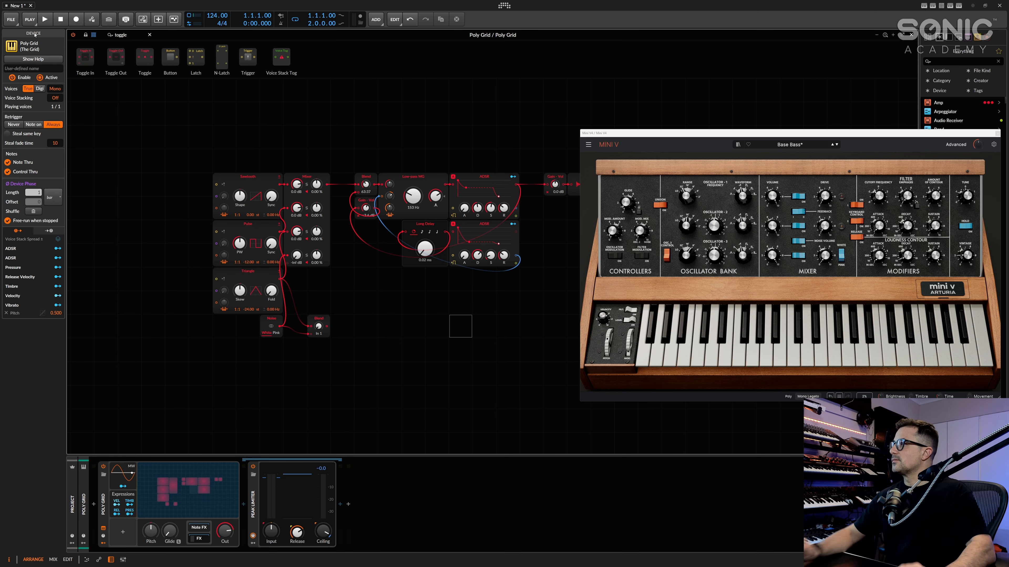
drag(146, 60, 361, 326)
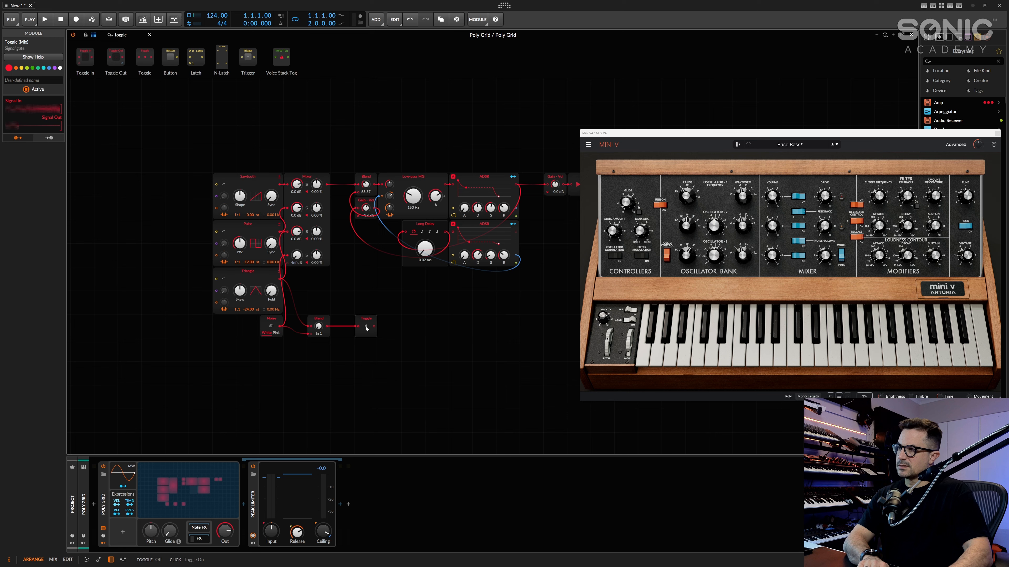
click(366, 329)
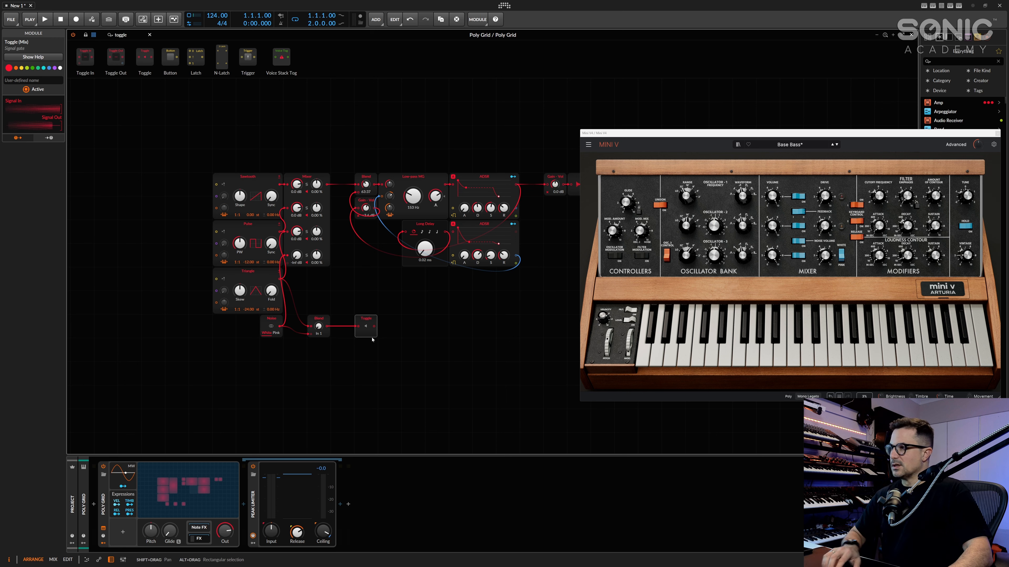
Step: Name the Toggle Filter, duplicate it directly below, and name the copy Pitch
click(36, 81)
text(Filter)
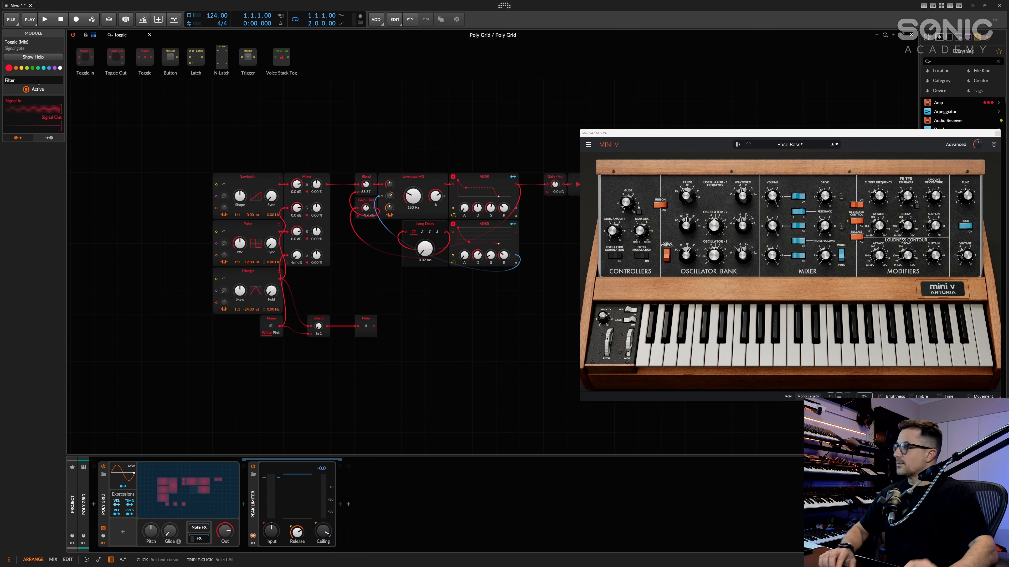
click(366, 333)
key(ctrl+d)
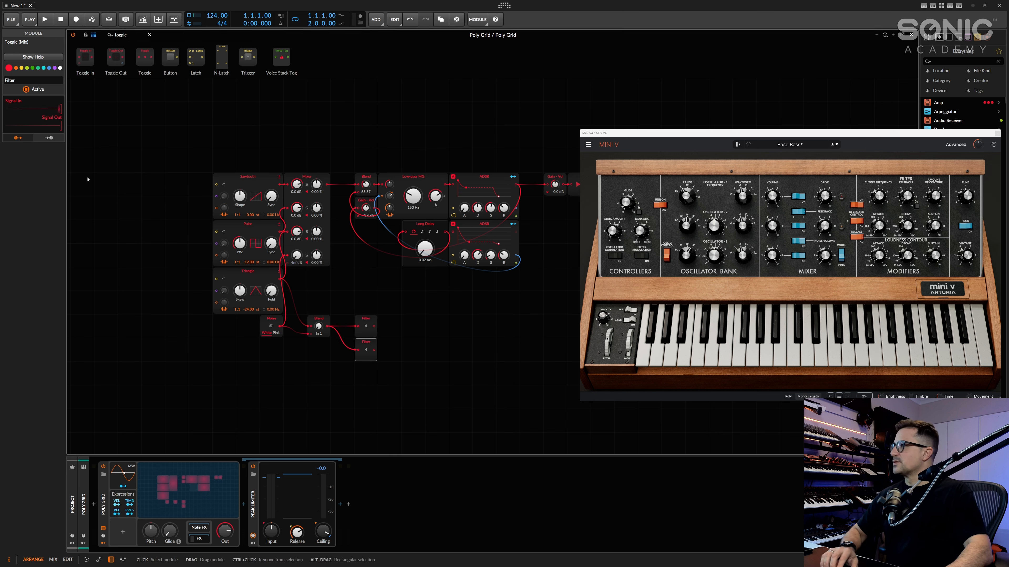
drag(25, 81, 0, 75)
text(Pitch)
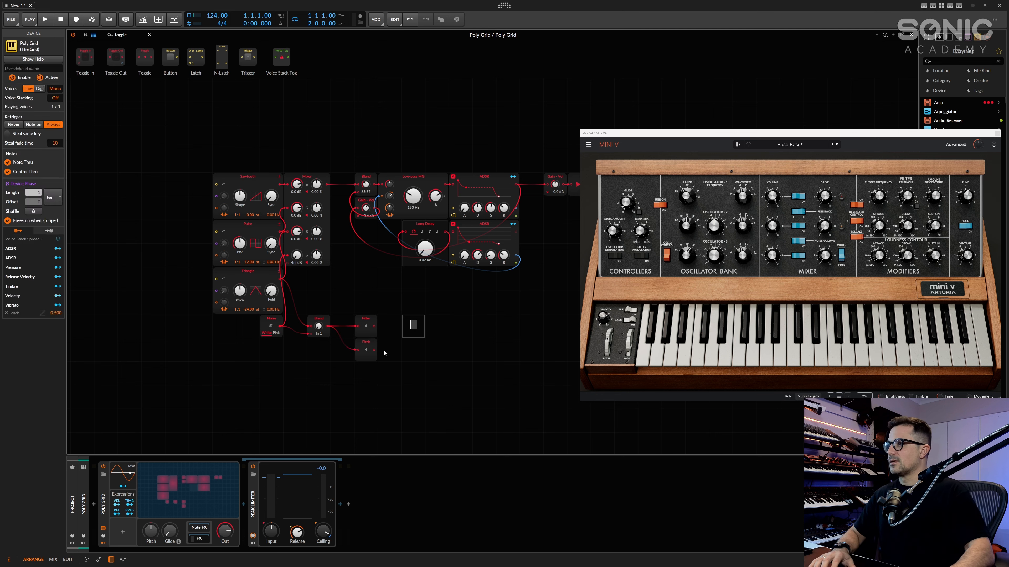
Step: Move the Blend against the Noise module and insert an Attenuate module between the Blend and the Filter and Pitch toggles
drag(327, 325, 358, 350)
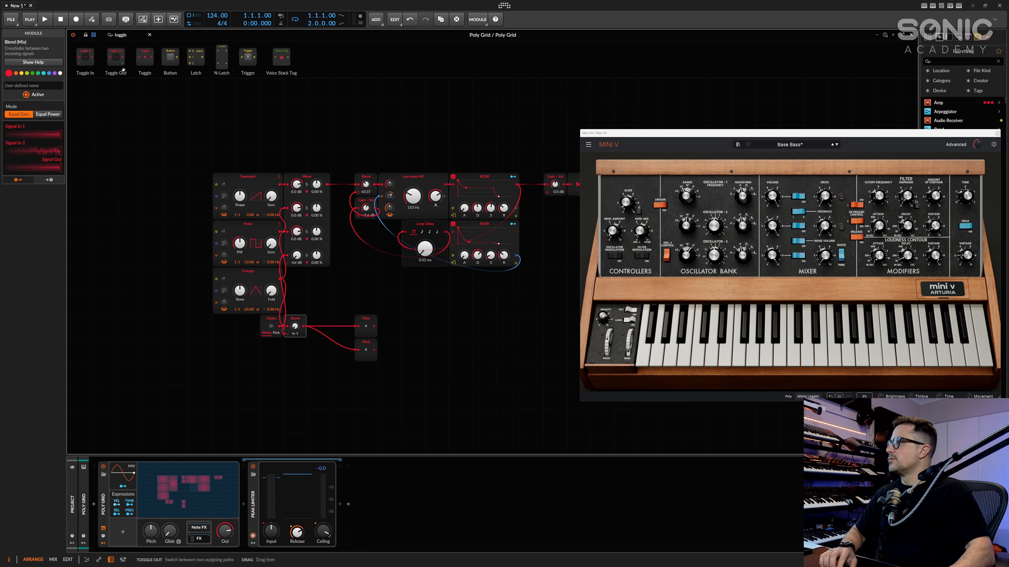
click(122, 35)
text(att)
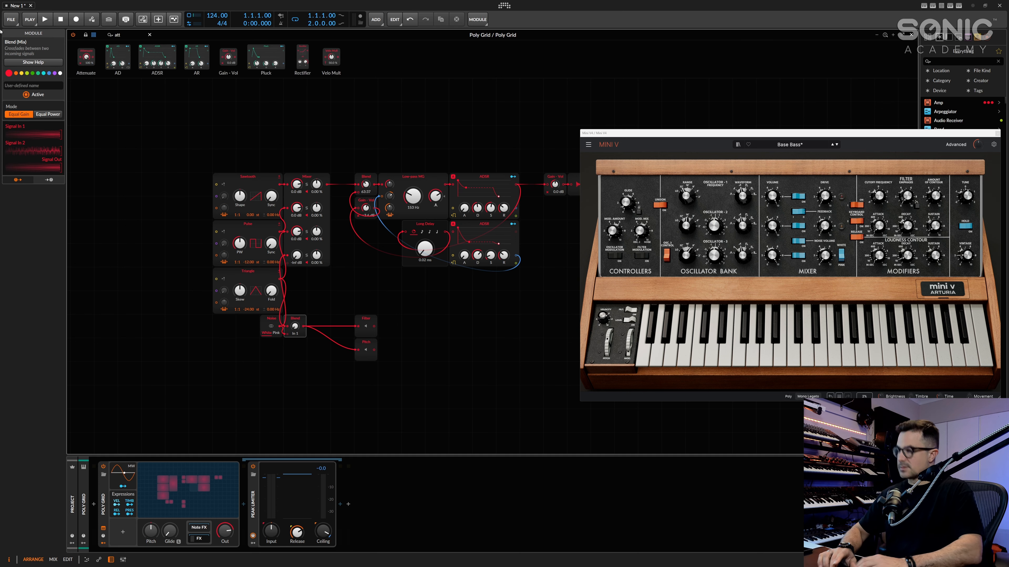
text(e)
drag(86, 57, 319, 370)
click(315, 348)
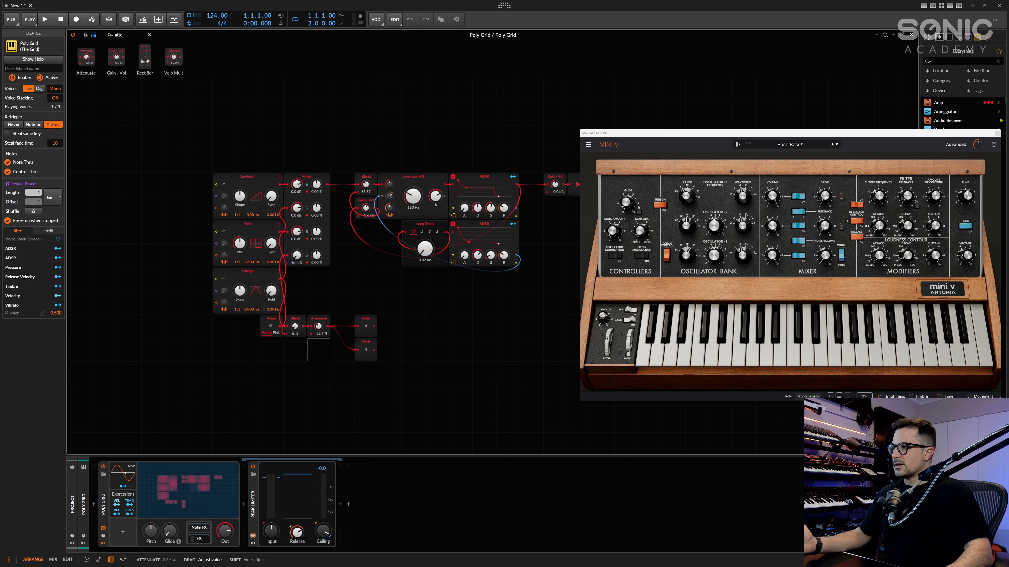
Step: Set the Attenuate to 100 % and move the Filter and Pitch toggles directly beside it
click(397, 324)
drag(392, 293, 369, 389)
drag(375, 320, 352, 321)
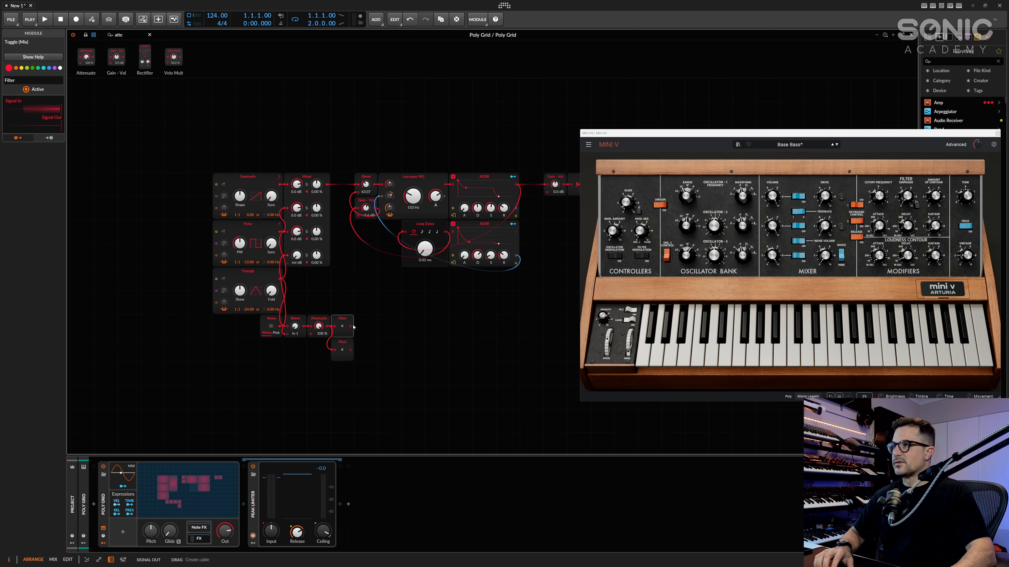
Step: Route the Filter toggle's output into the low-pass filter's cutoff input, summing it with the filter envelope through an Add module
drag(351, 327, 499, 233)
drag(467, 230, 384, 200)
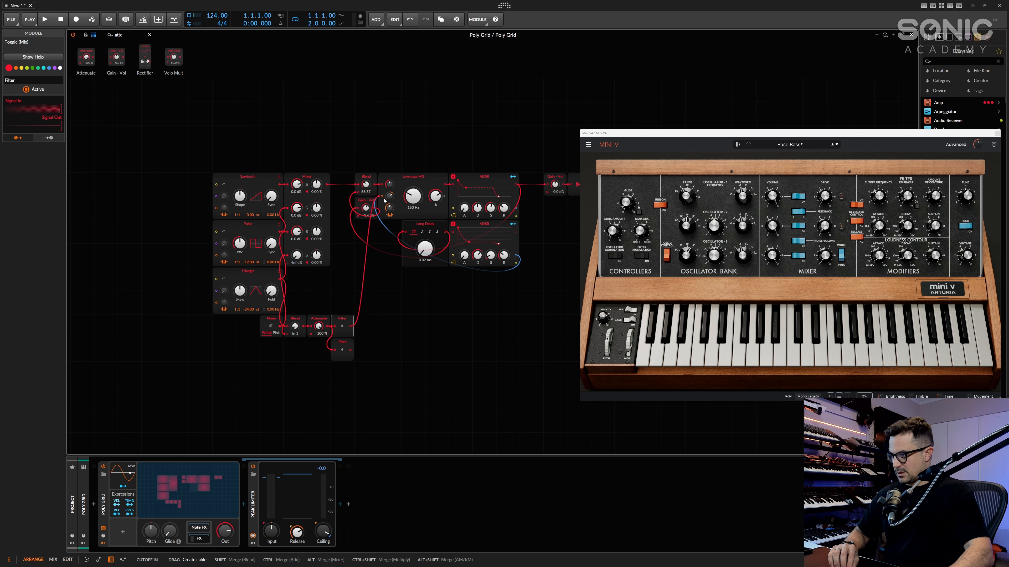
drag(384, 200, 384, 201)
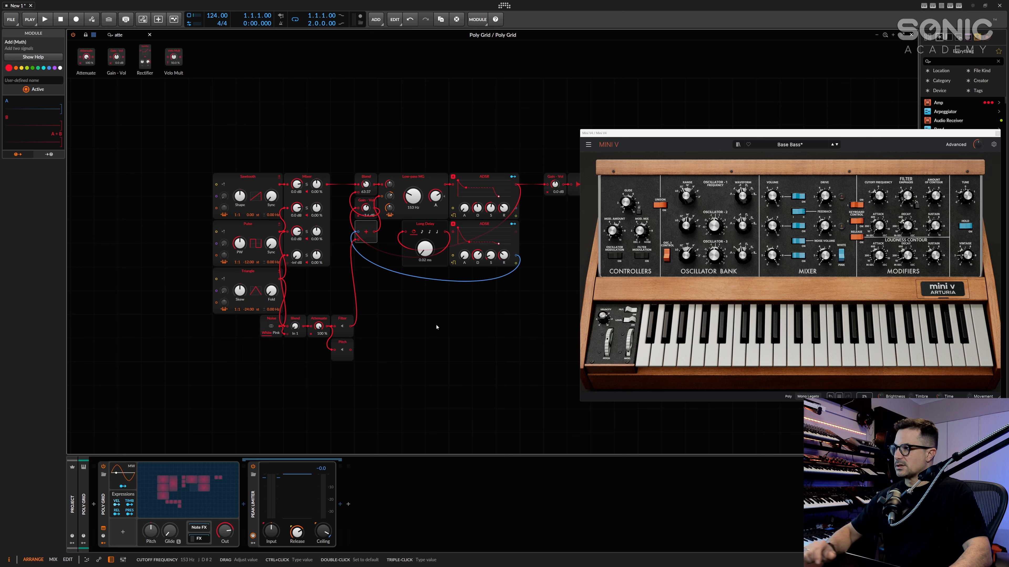
Step: Connect the Pitch toggle's output to the pitch inputs of the Pulse and Sawtooth oscillators, and set the modulation Attenuate to 0 %
drag(350, 350, 214, 257)
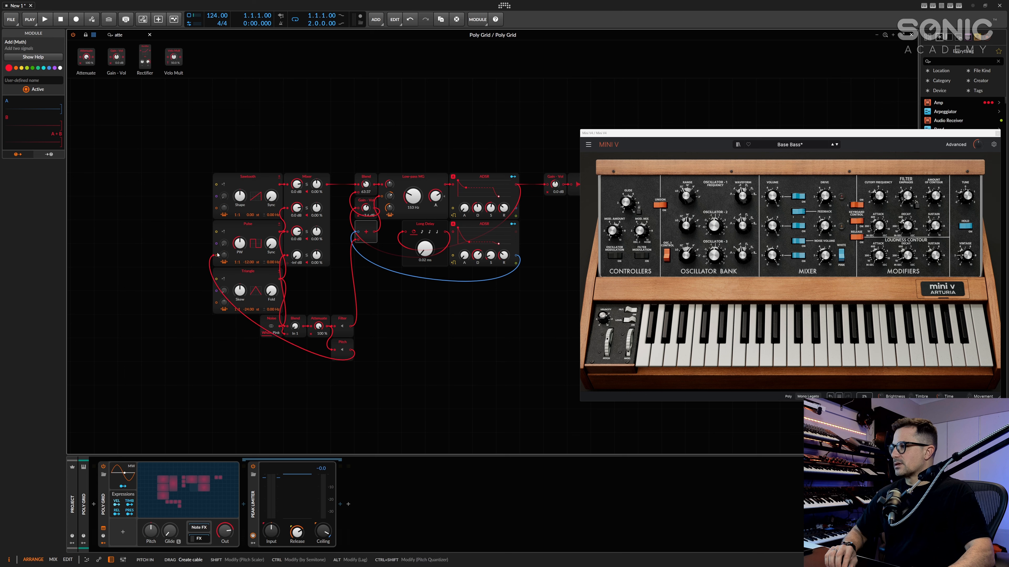
drag(350, 350, 216, 208)
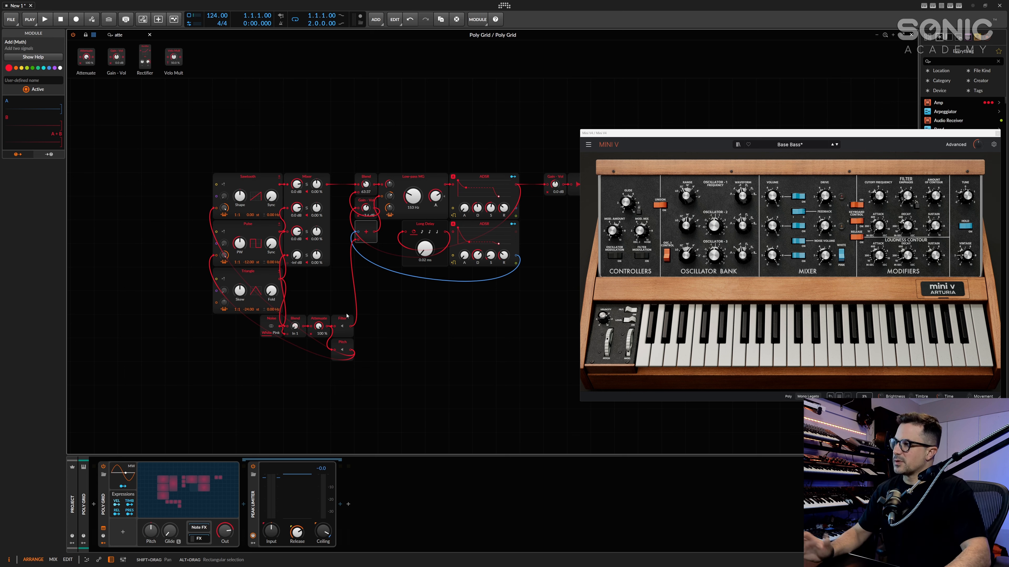
drag(318, 327, 321, 387)
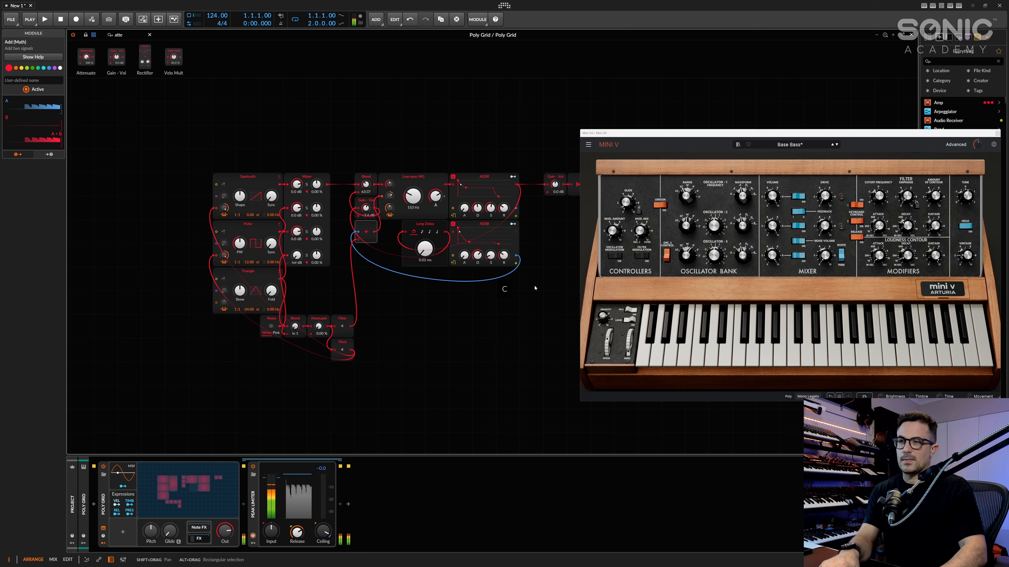
Step: Raise the low-pass filter's cutoff to about 932 Hz and switch the Triangle oscillator's key tracking
drag(435, 196, 413, 181)
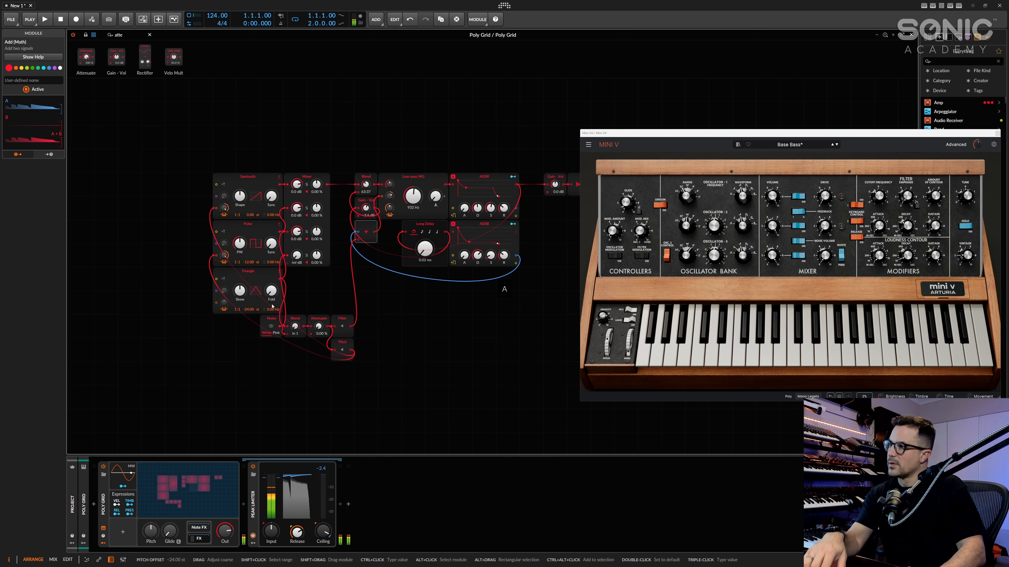
click(248, 279)
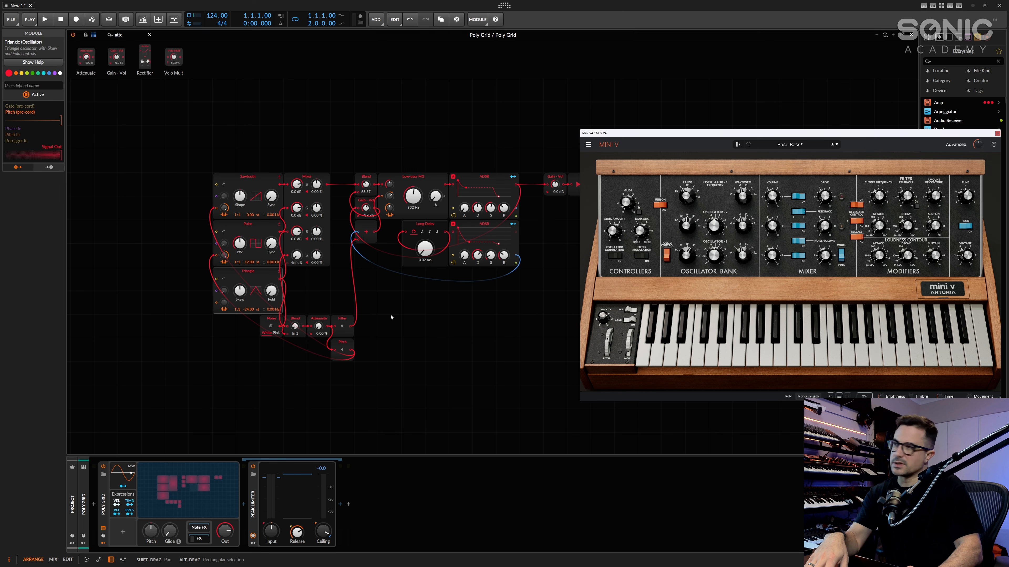
click(225, 311)
click(225, 311)
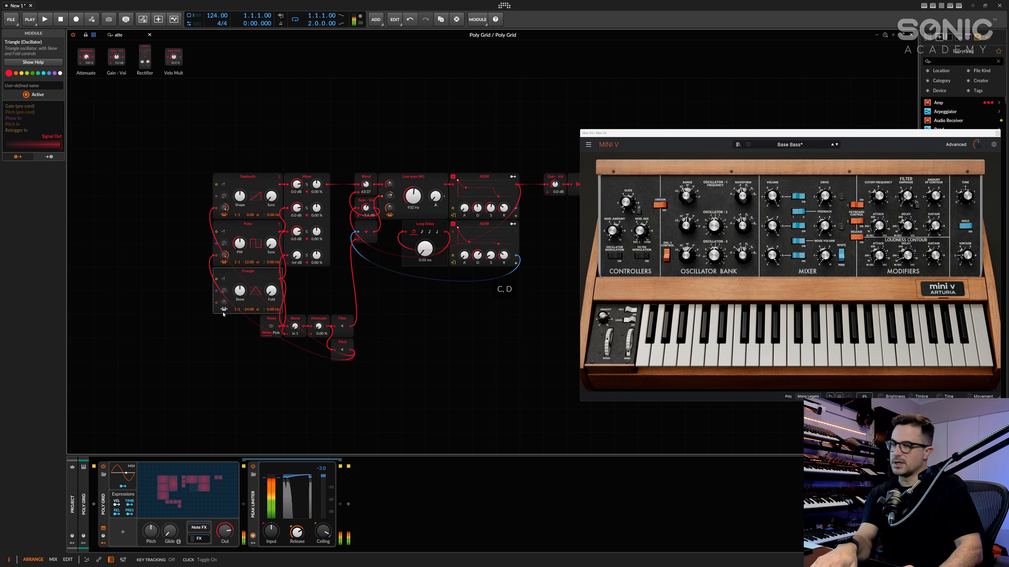
drag(296, 232, 296, 254)
double_click(297, 232)
click(307, 240)
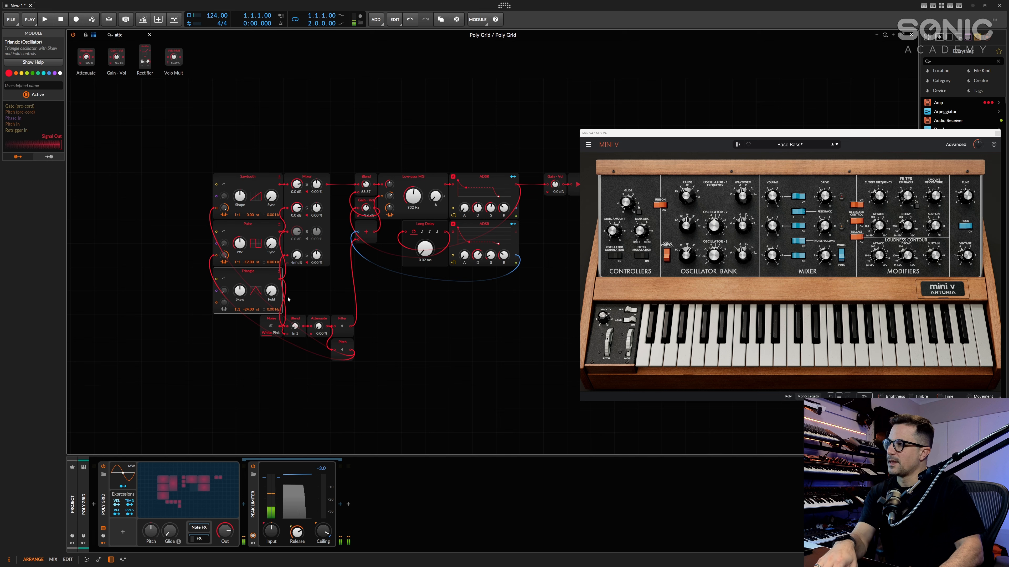
drag(239, 309, 239, 306)
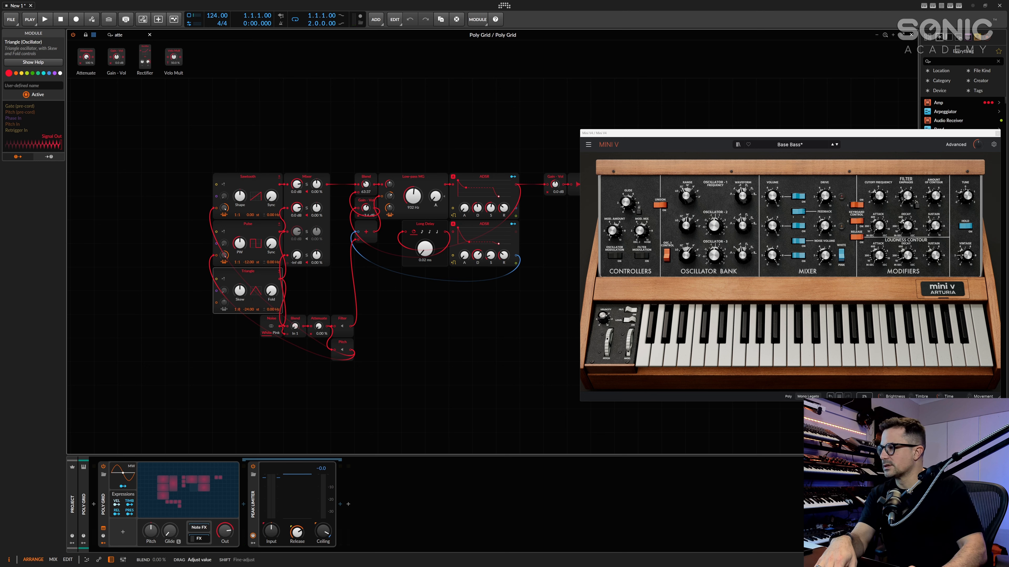
Step: Try different modulation amounts on the Attenuate after the oscillator and noise Blend, ending at 5.67 %
drag(296, 327, 296, 326)
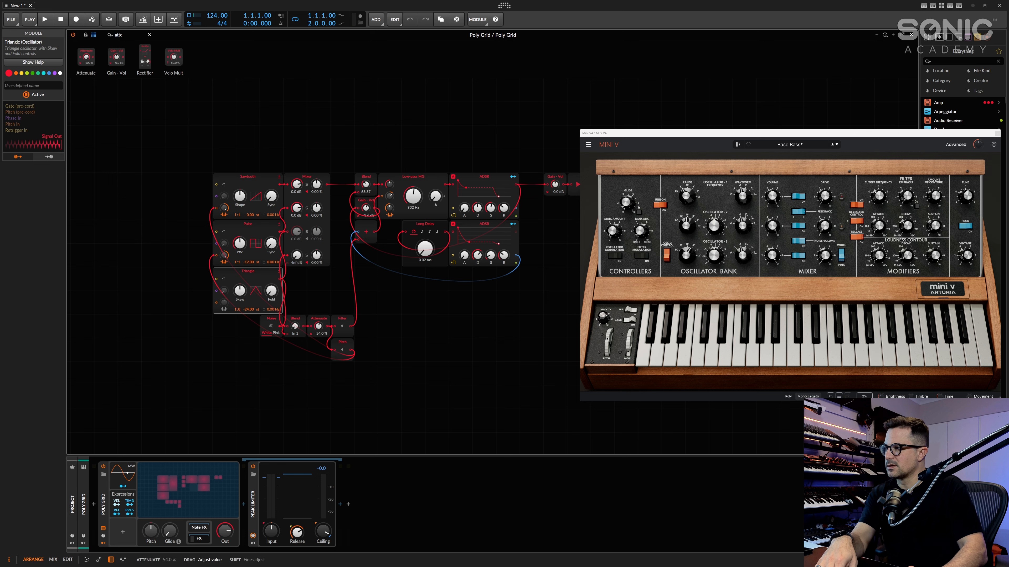
drag(319, 326, 318, 327)
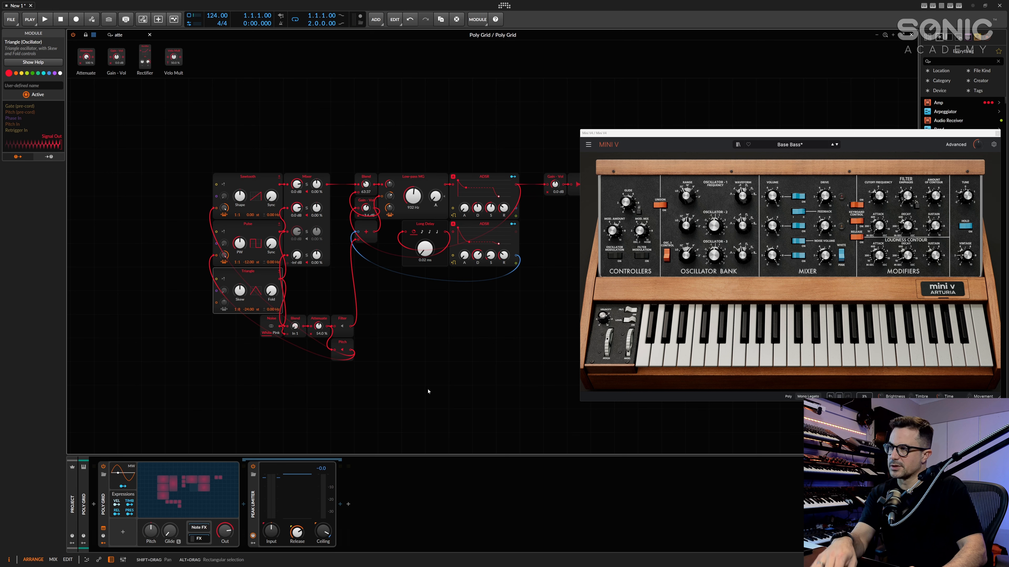
drag(318, 327, 318, 345)
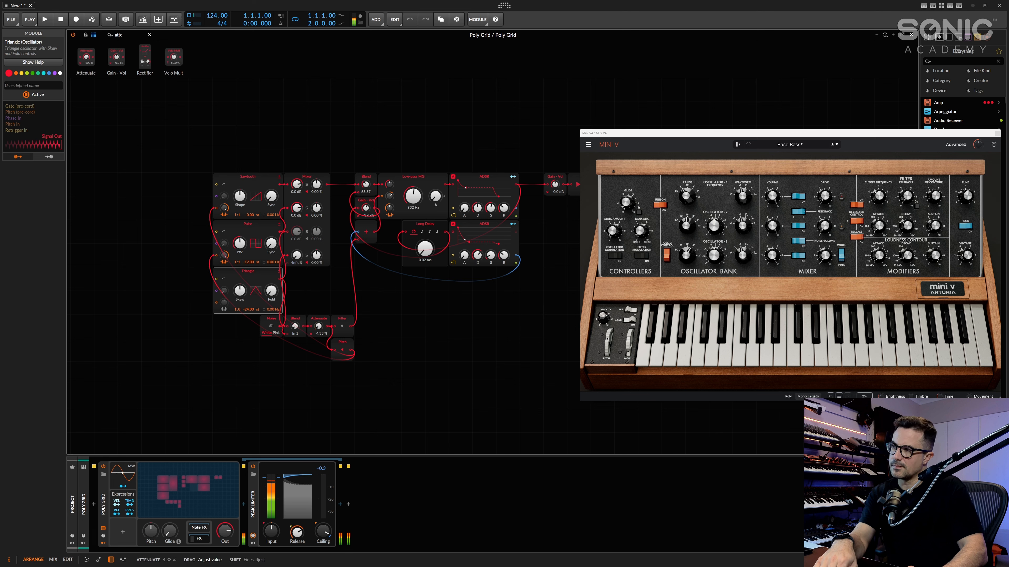
drag(318, 345, 318, 336)
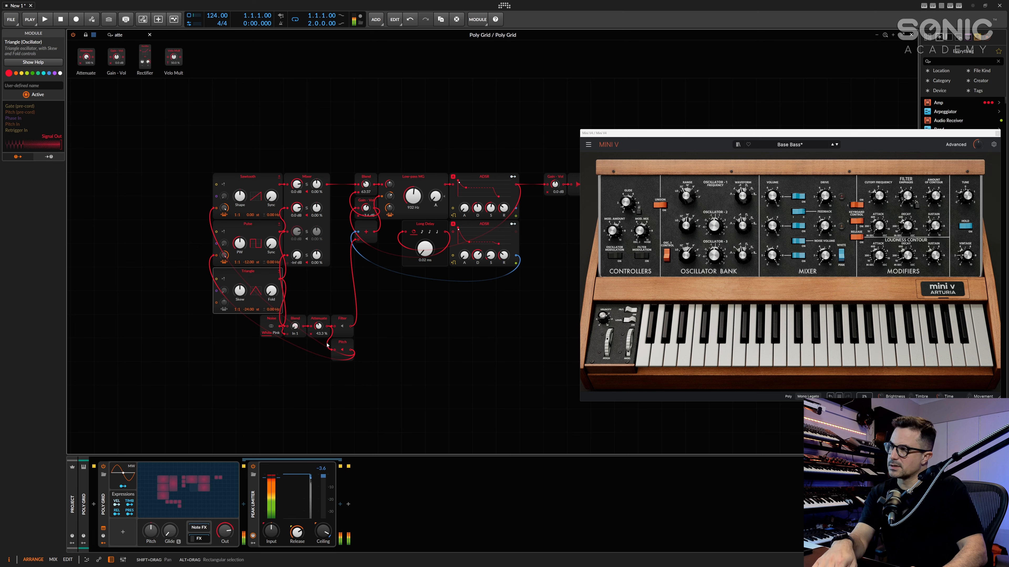
drag(318, 326, 318, 324)
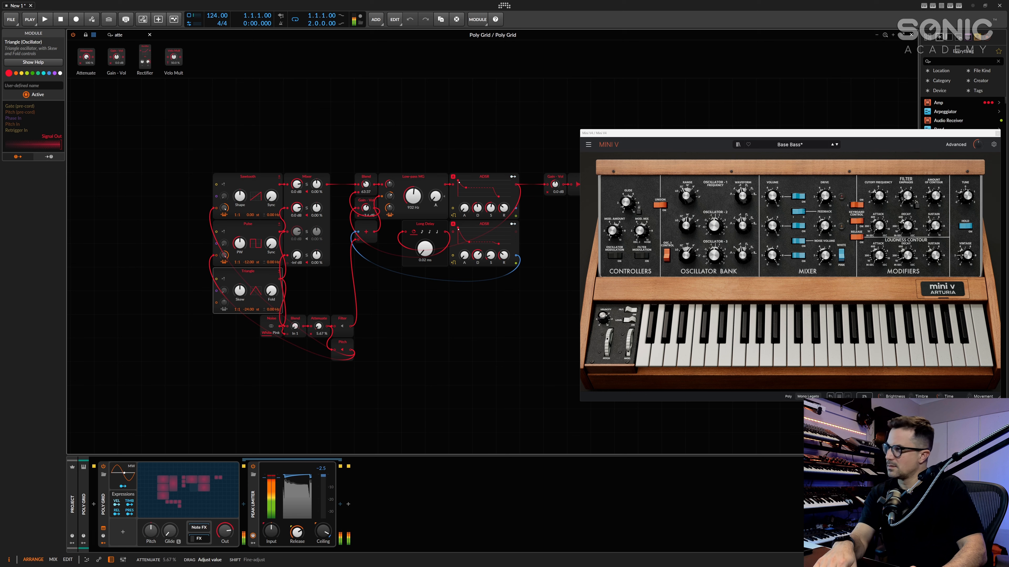
drag(319, 326, 319, 327)
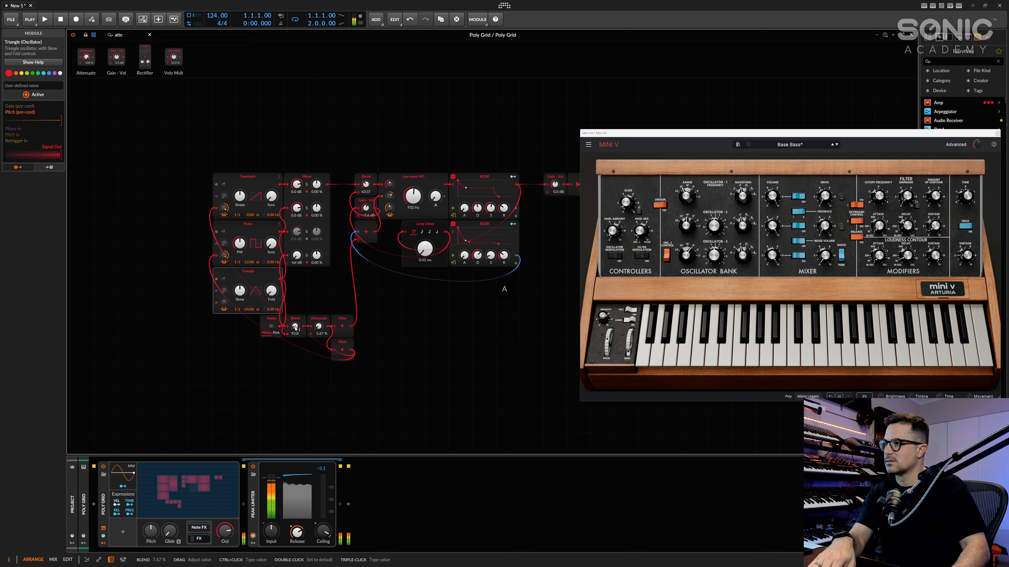
Step: Try a stronger modulation amount of 53.3 % on the Attenuate, play a note and readjust the amount
mouse_move(318, 326)
mouse_down()
mouse_move(319, 317)
mouse_move(318, 329)
mouse_up()
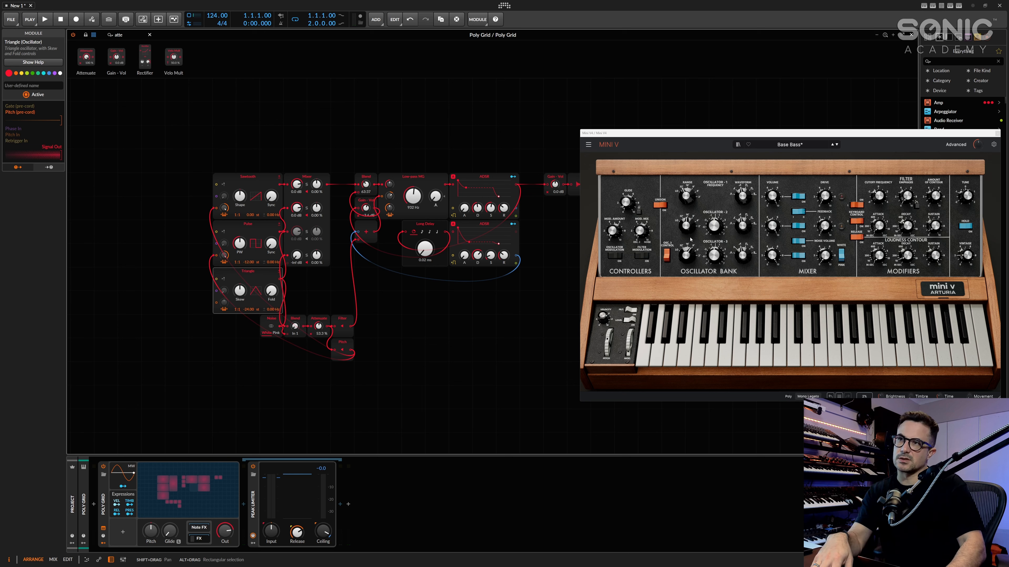
key(a)
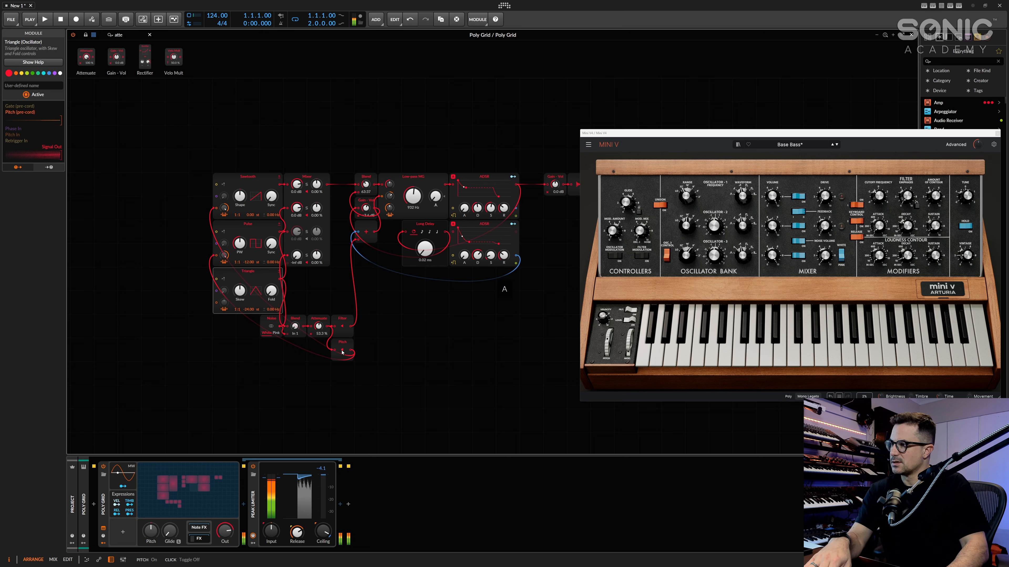
drag(319, 326, 319, 330)
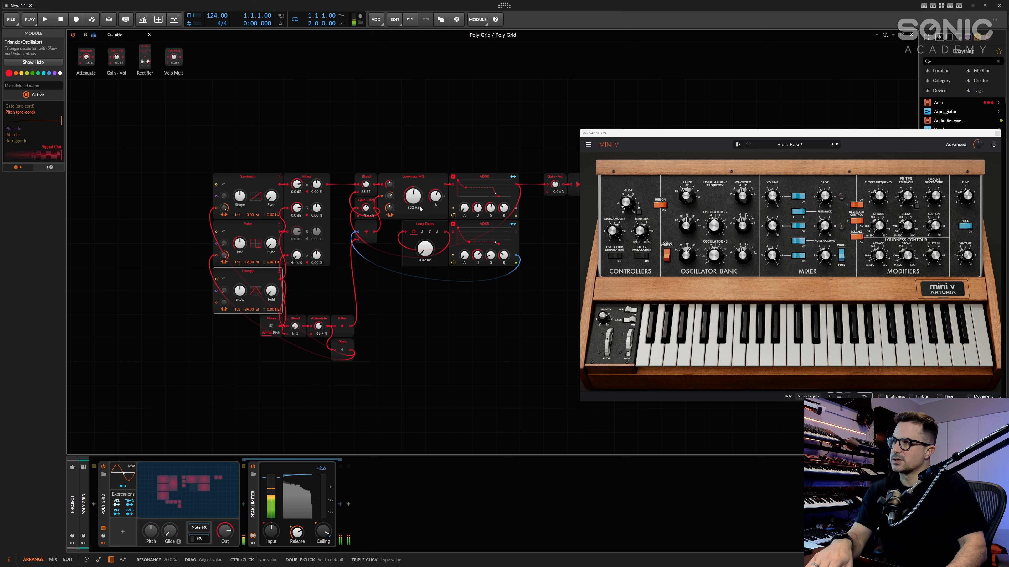
Step: Lower the low-pass filter's cutoff to 28.0 Hz and set the filter envelope's decay to 3.73 s
drag(413, 197, 412, 201)
drag(477, 256, 478, 251)
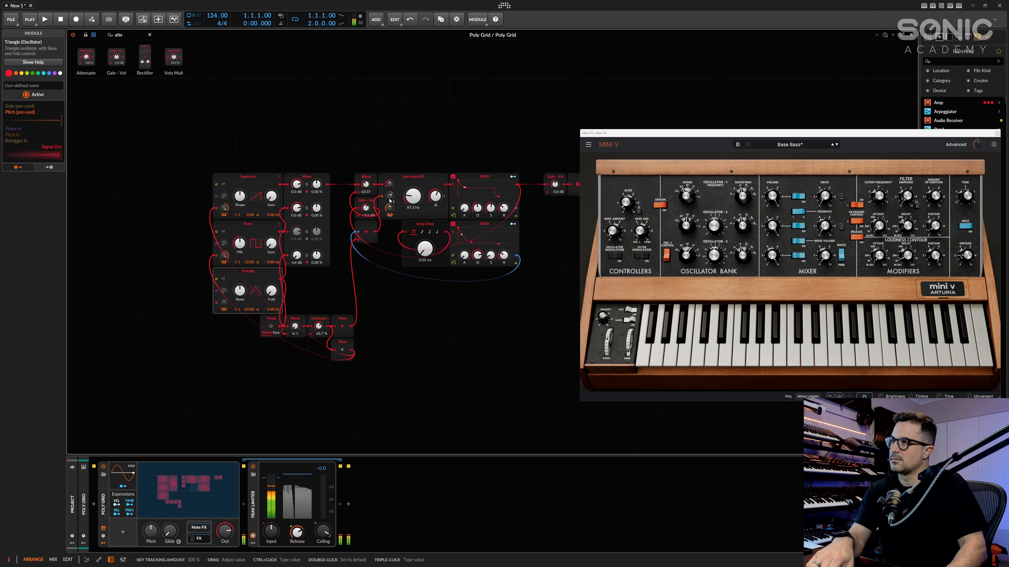
drag(413, 197, 415, 203)
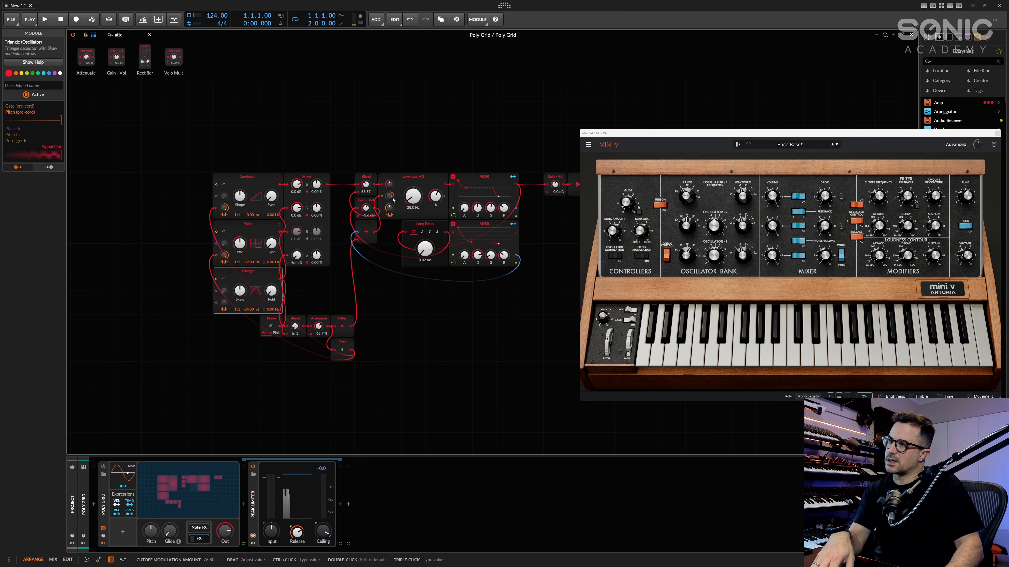
Step: Search the modules for atten, insert an Attenuate on the filter envelope's output ahead of the Add, and set it to 100 %
click(472, 225)
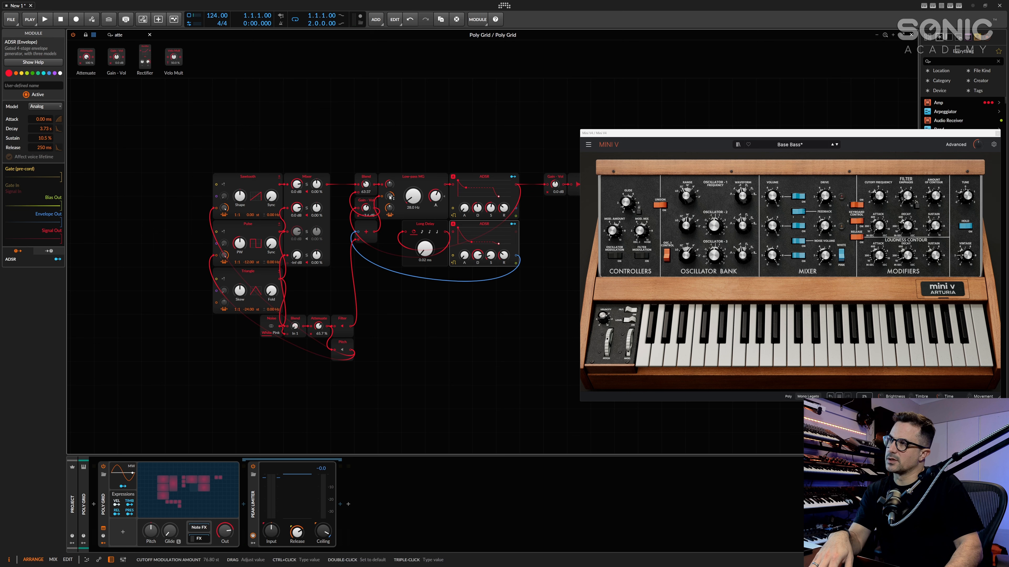
click(409, 287)
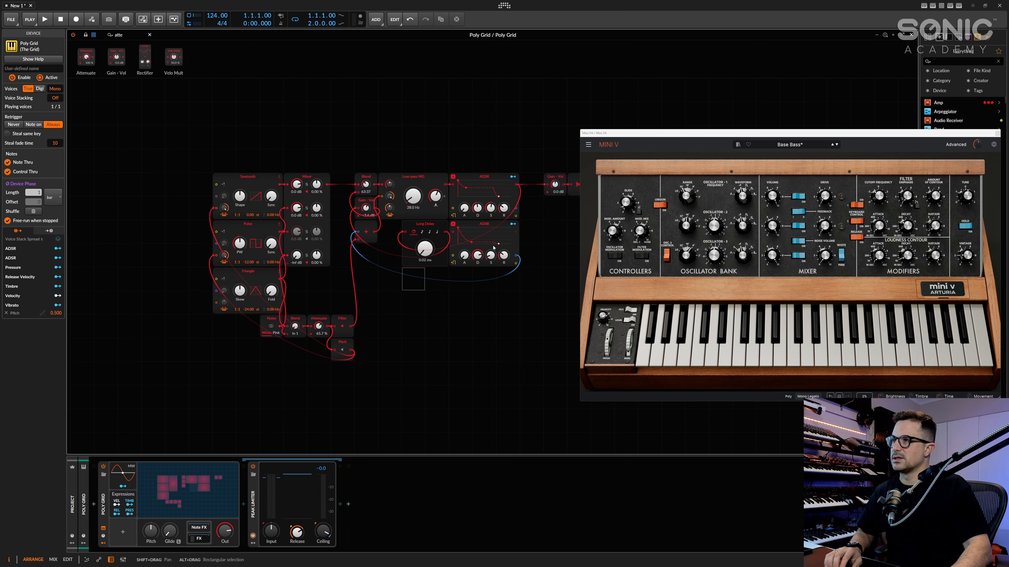
text(n)
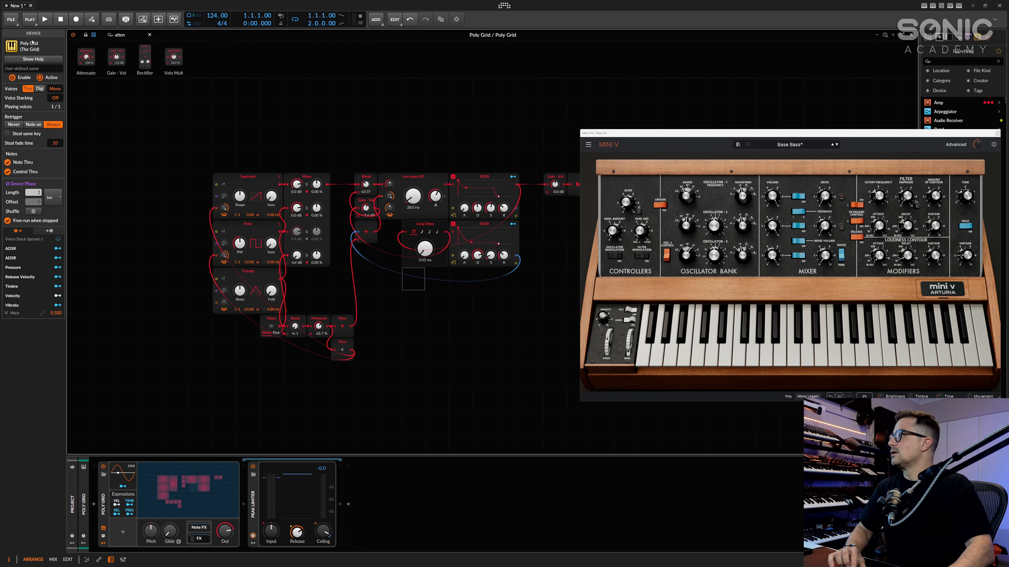
drag(86, 58, 520, 255)
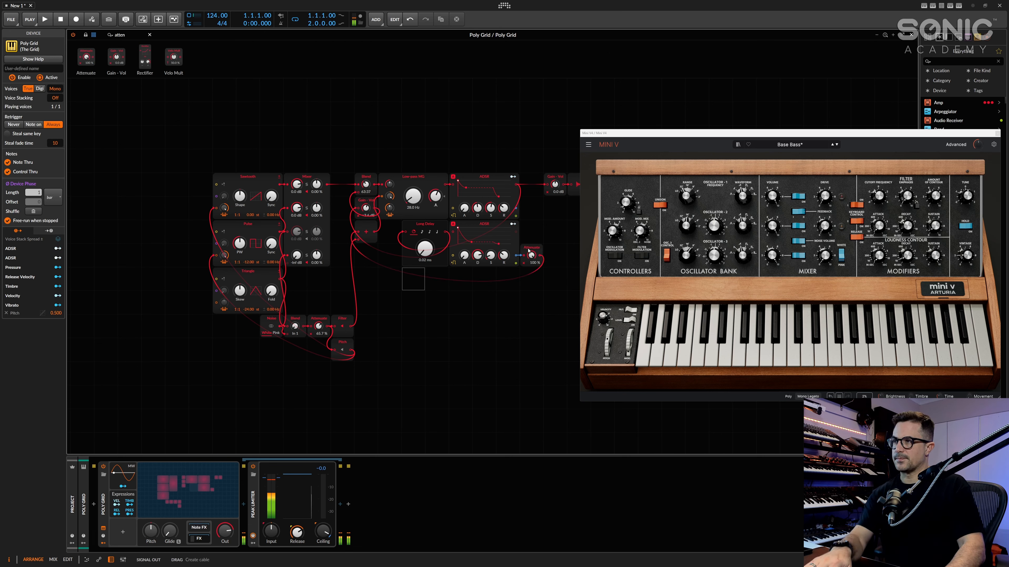
drag(532, 255, 531, 238)
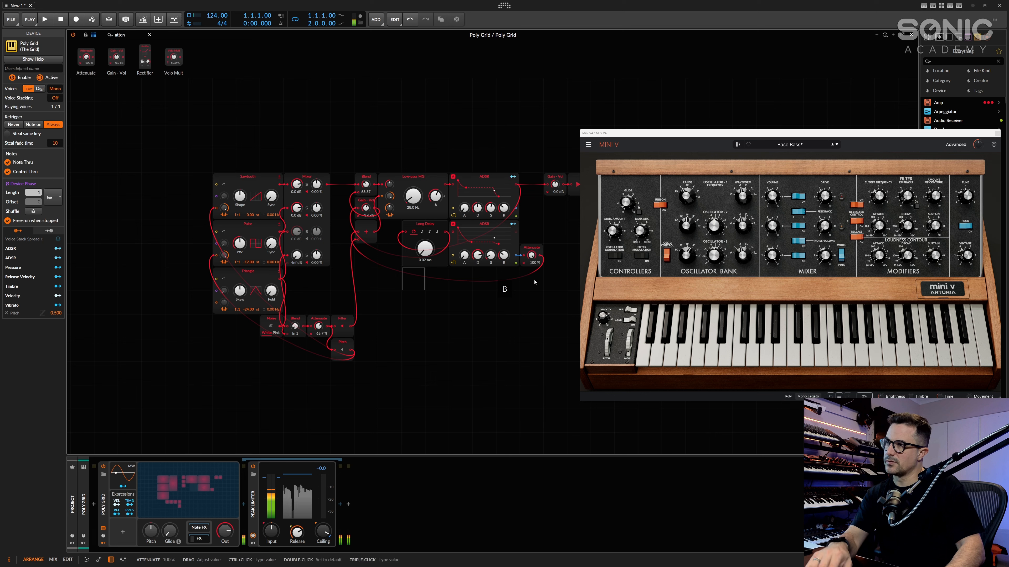
click(366, 233)
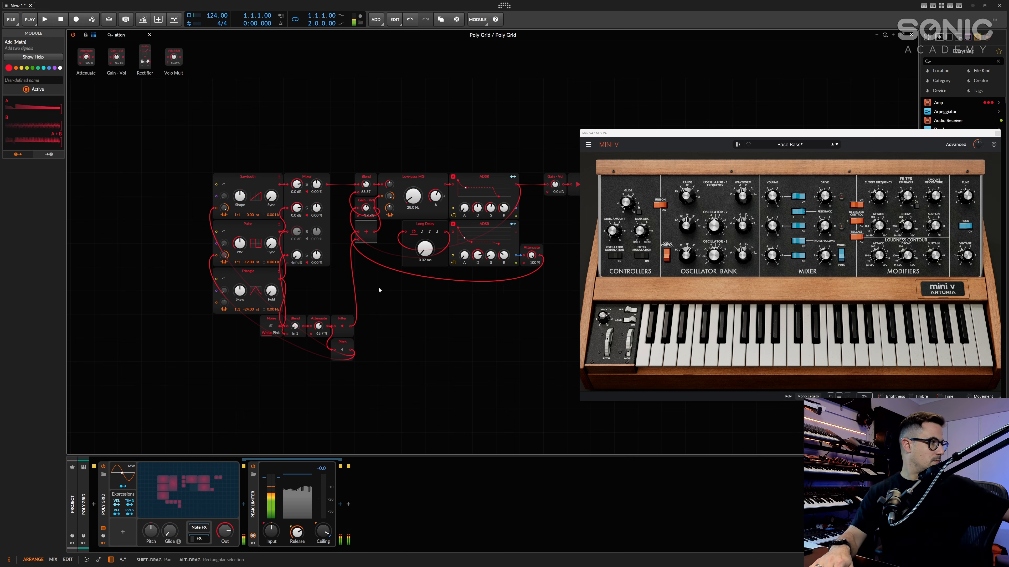
Step: Raise the output Gain - Vol to +5.7 dB and set the filter's cutoff to 19.4 Hz with a 120 st modulation amount
drag(555, 183, 554, 188)
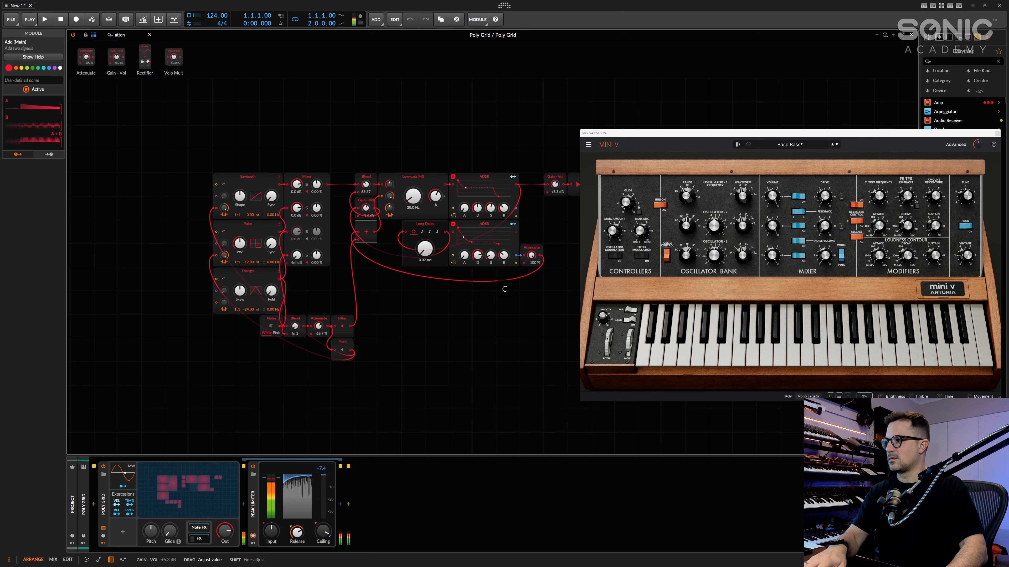
drag(412, 197, 435, 182)
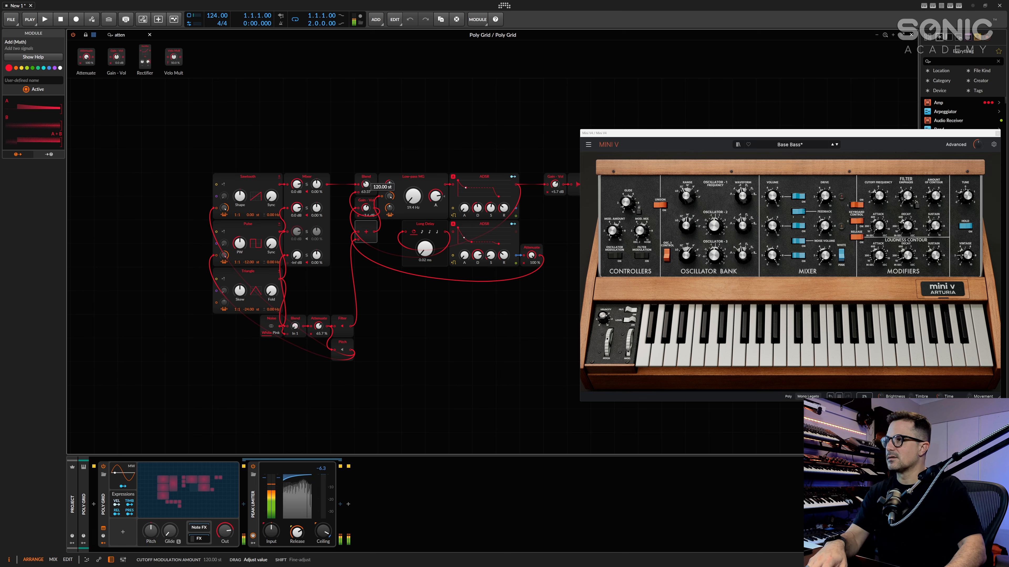
Step: Balance the two filter modulation sources, setting the envelope's Attenuate to 72.3 % and the modulation section's Attenuate to 16.3 %
drag(531, 256, 531, 266)
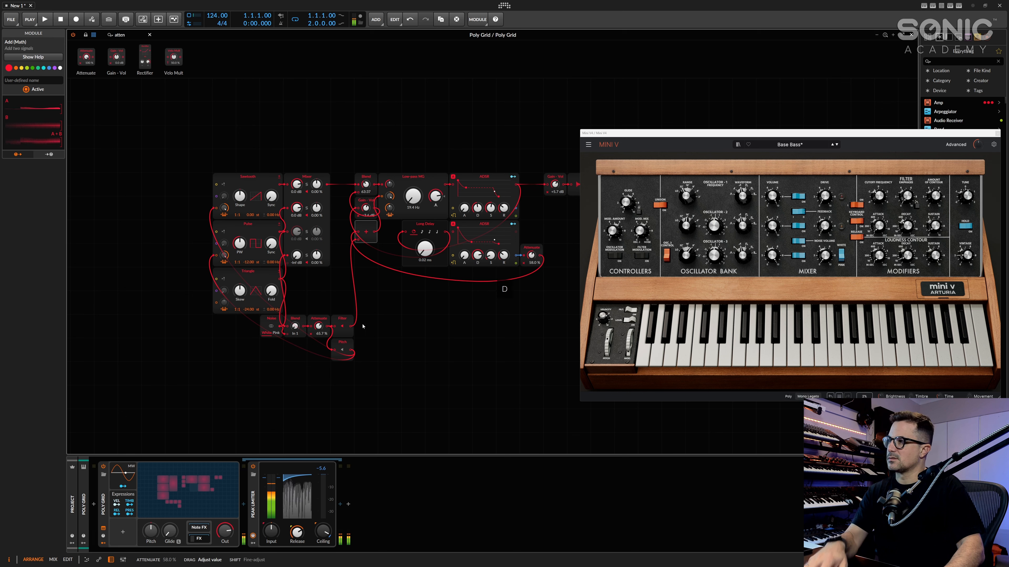
mouse_move(318, 326)
mouse_down()
mouse_move(318, 339)
mouse_move(318, 325)
mouse_up()
drag(531, 256, 532, 253)
drag(319, 326, 319, 329)
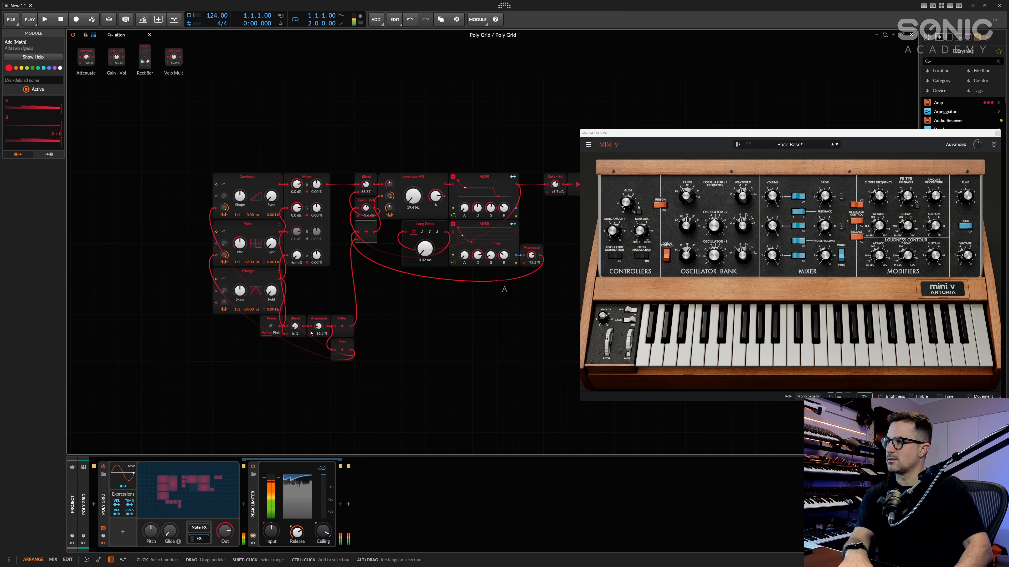
Step: Set the pitch modulation amount to 36 st on both the Pulse and the Sawtooth oscillators
mouse_move(222, 257)
key(Return)
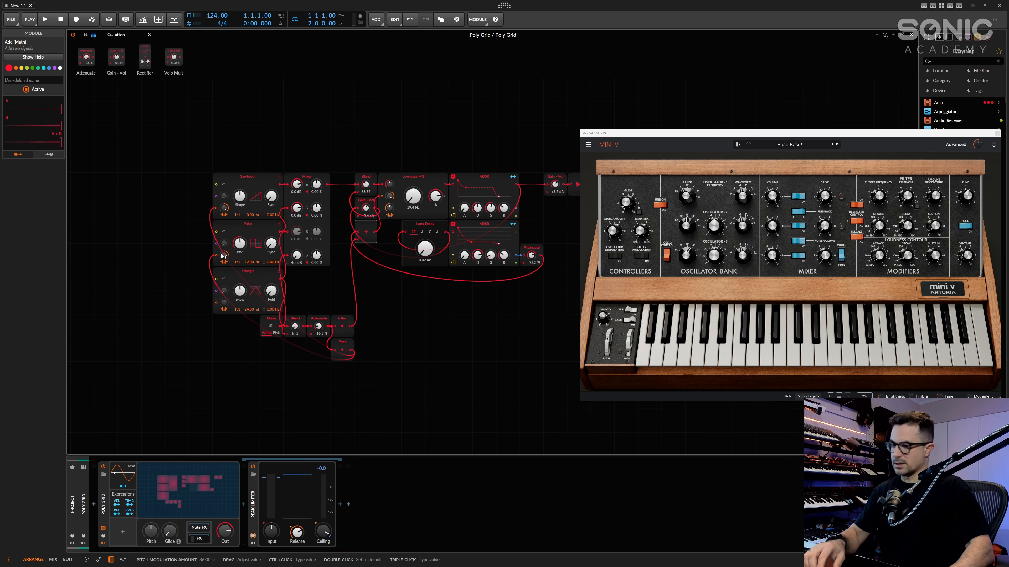
ctrl+click(227, 207)
text(36)
key(Return)
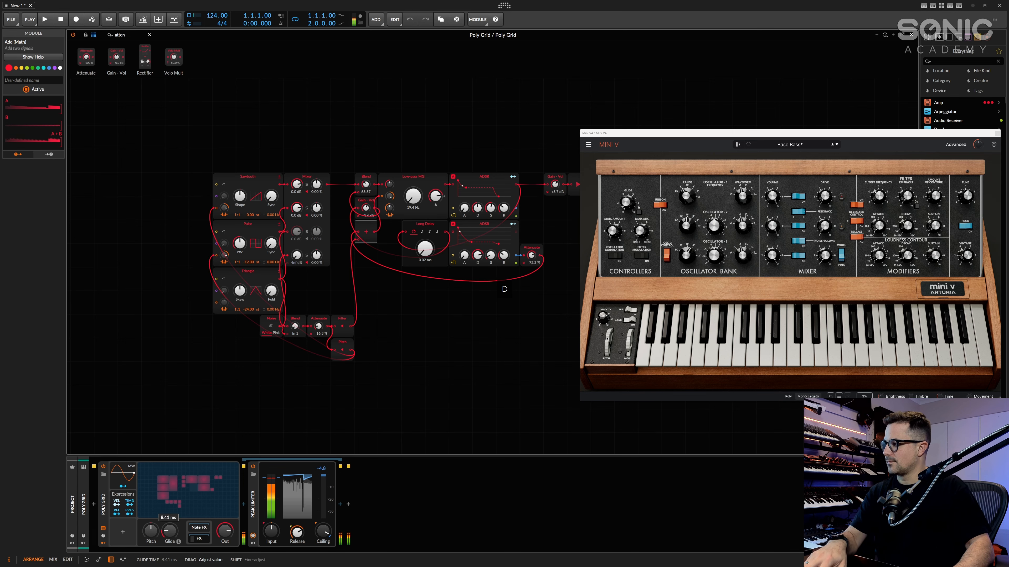
drag(454, 130, 402, 123)
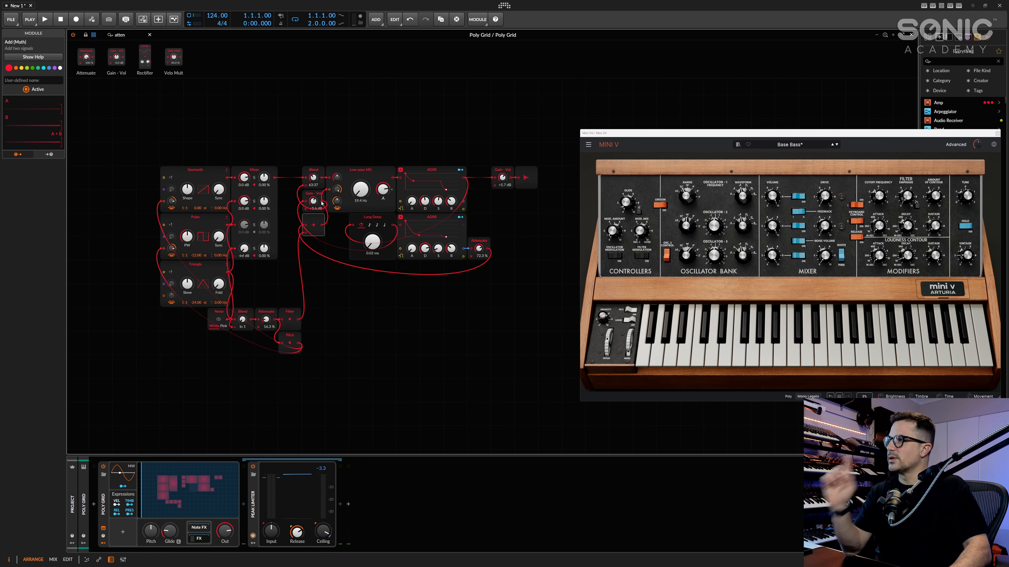
click(374, 167)
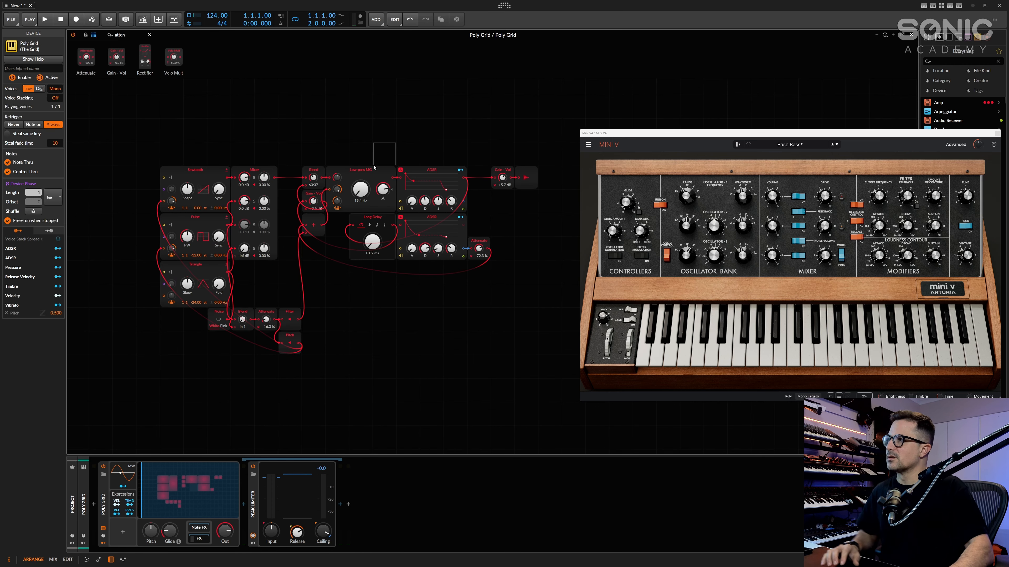
Step: Adjust the feedback Gain - Vol level, set the Blend ahead of the filter to 44:56, and set the filter's cutoff to 76.3 Hz
click(363, 176)
click(303, 180)
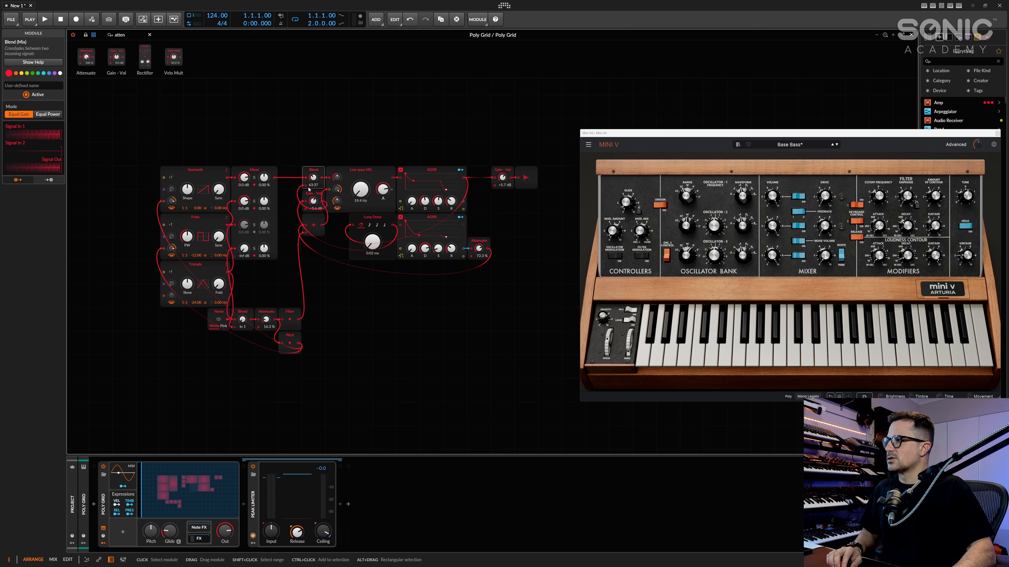
drag(314, 201, 314, 222)
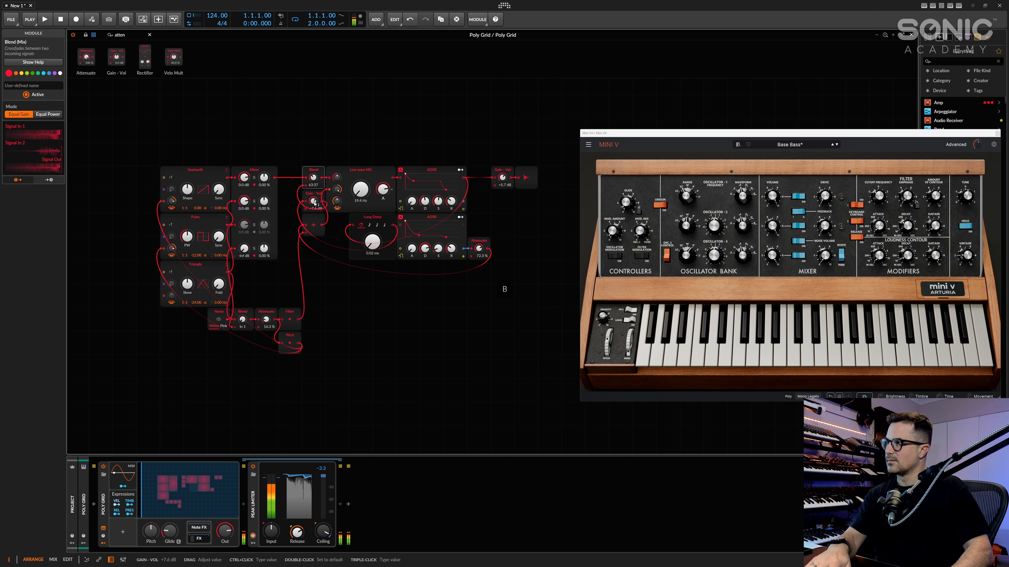
drag(314, 206, 314, 202)
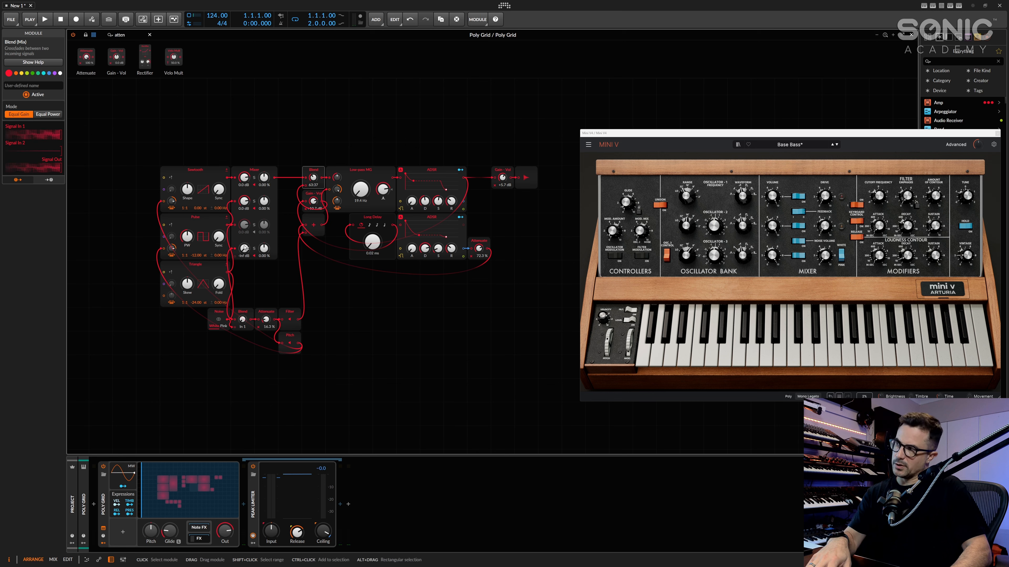
key(a)
drag(313, 201, 337, 199)
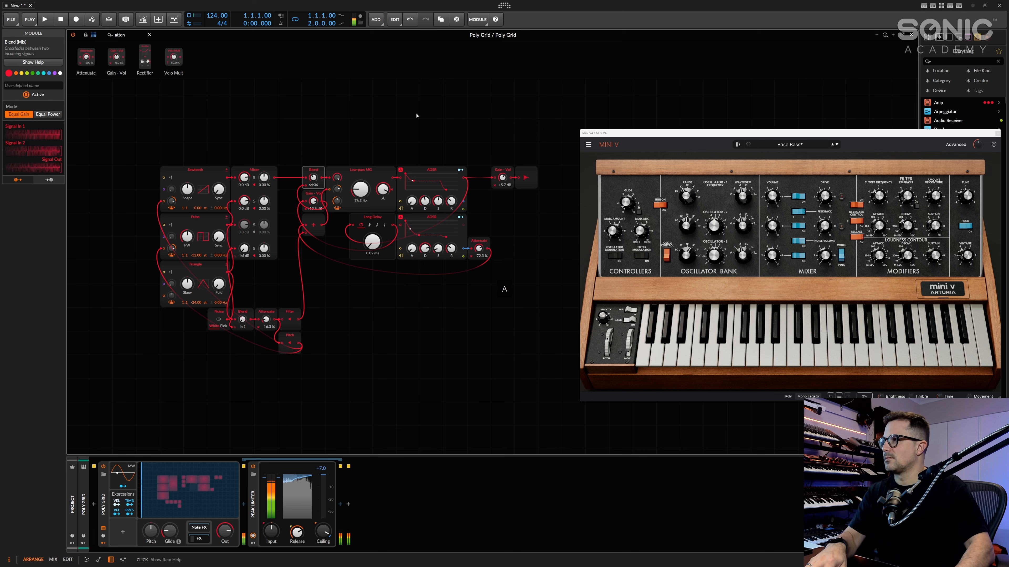
drag(336, 192, 337, 183)
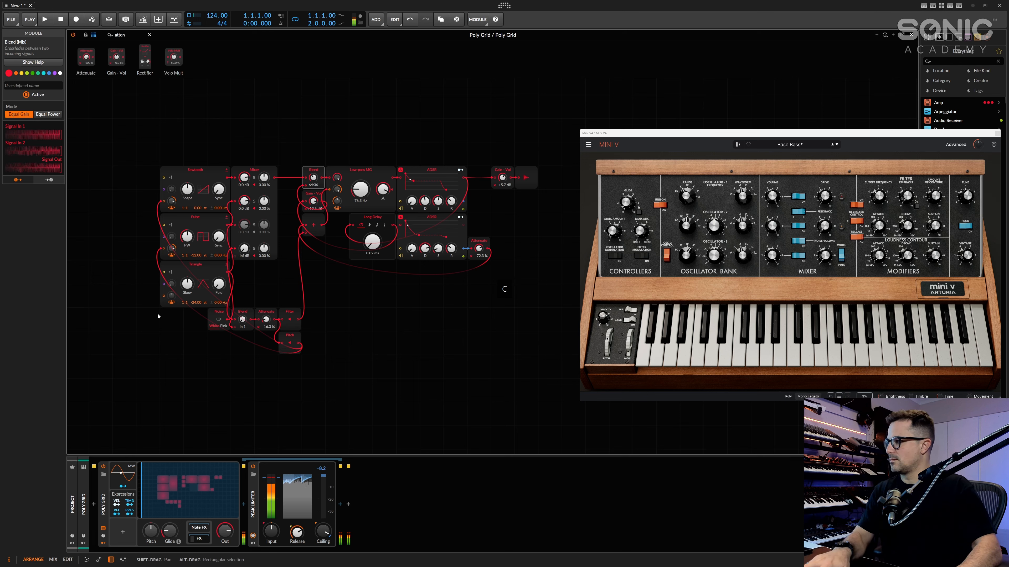
Step: Set the modulation section's Blend to 67:33 and its Attenuate to 19.3 %, and raise the filter's cutoff to 1.07 kHz
drag(269, 326, 243, 281)
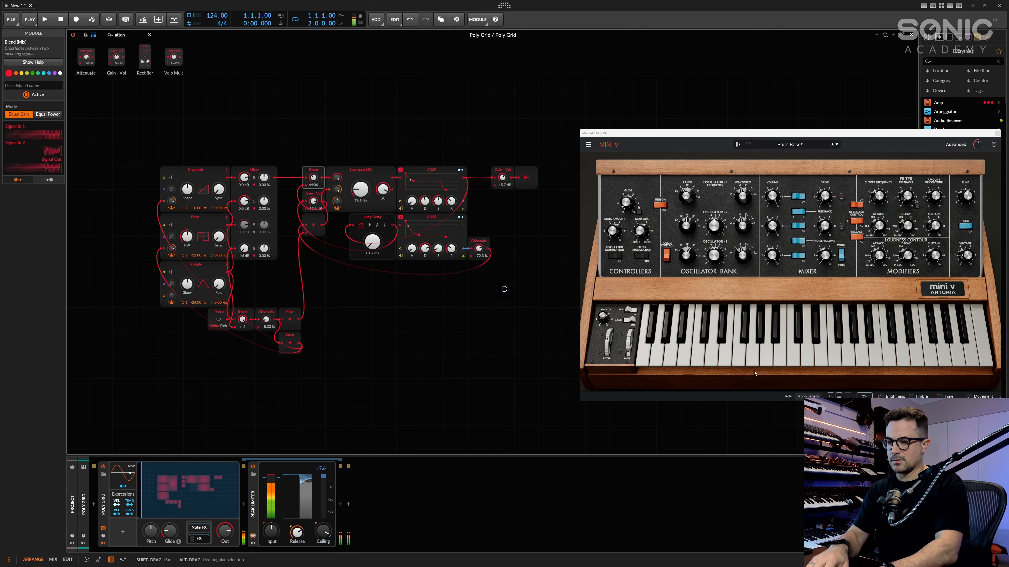
drag(260, 320, 260, 298)
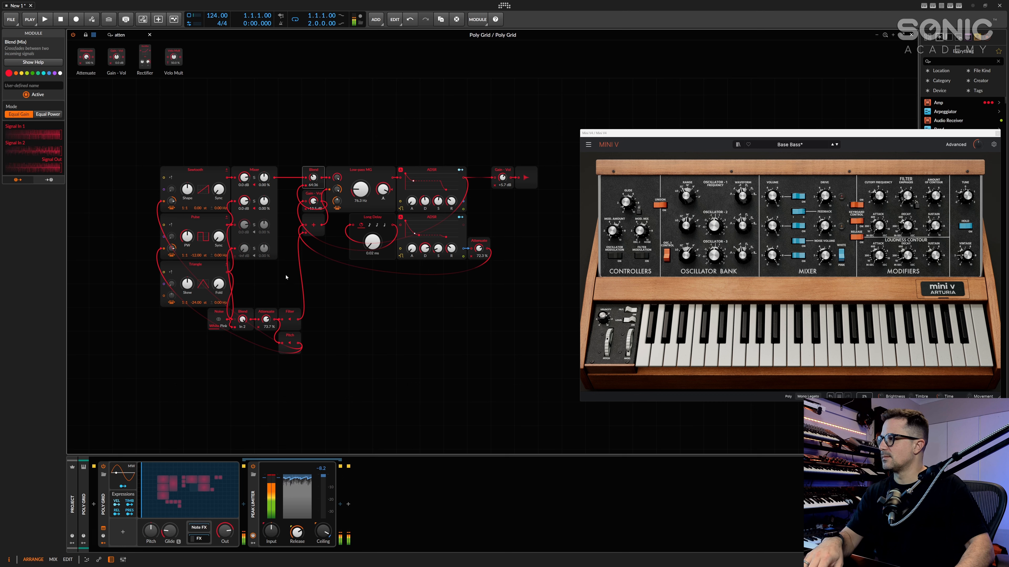
drag(266, 319, 242, 318)
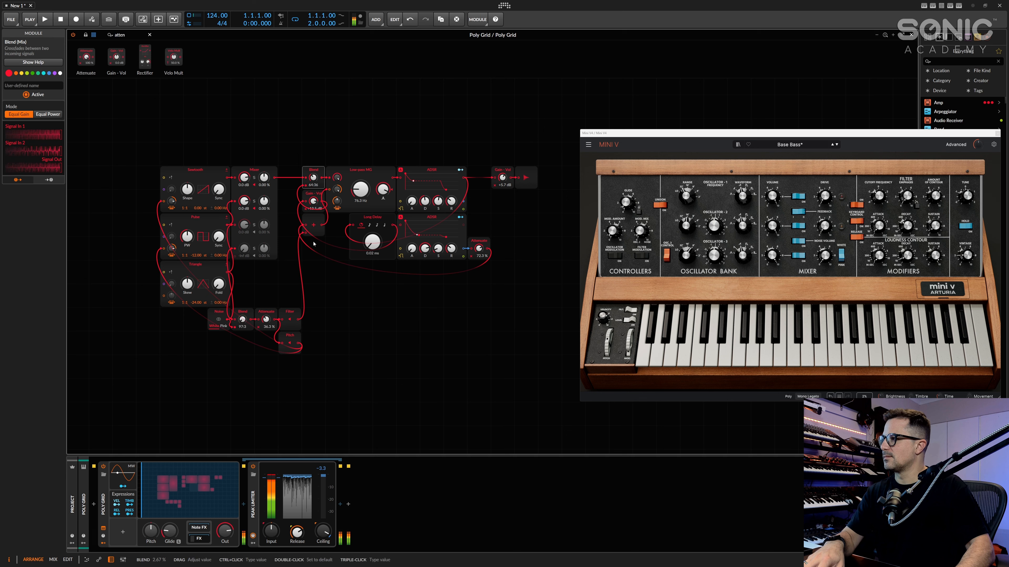
drag(368, 191, 369, 163)
drag(266, 319, 242, 322)
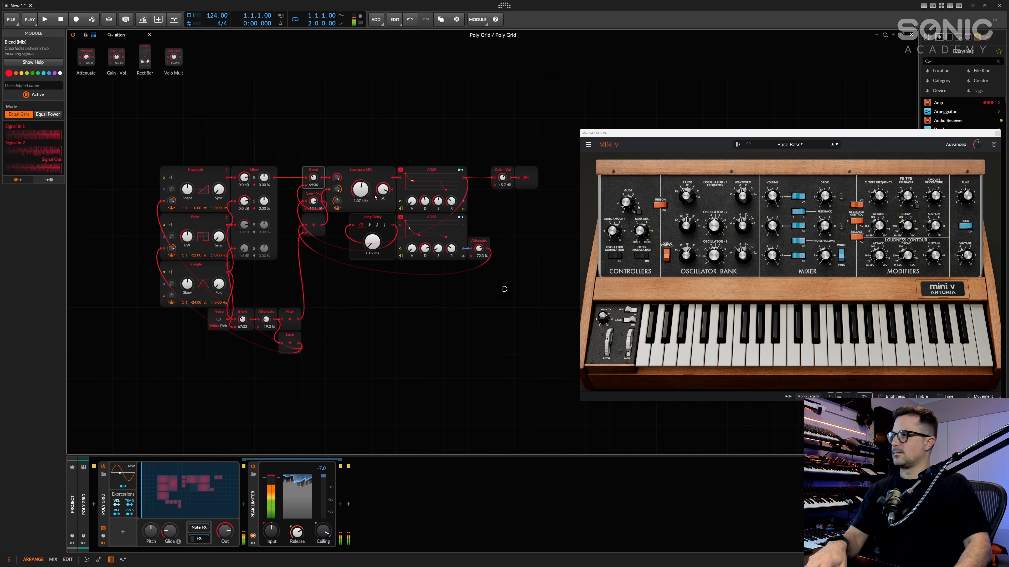
Step: Set the filter envelope's Attenuate to 29.7 % with a longer attack, and raise the amplitude envelope's sustain and release
drag(479, 248, 479, 252)
drag(412, 248, 412, 247)
mouse_move(438, 204)
mouse_down()
mouse_move(438, 179)
mouse_move(451, 211)
mouse_up()
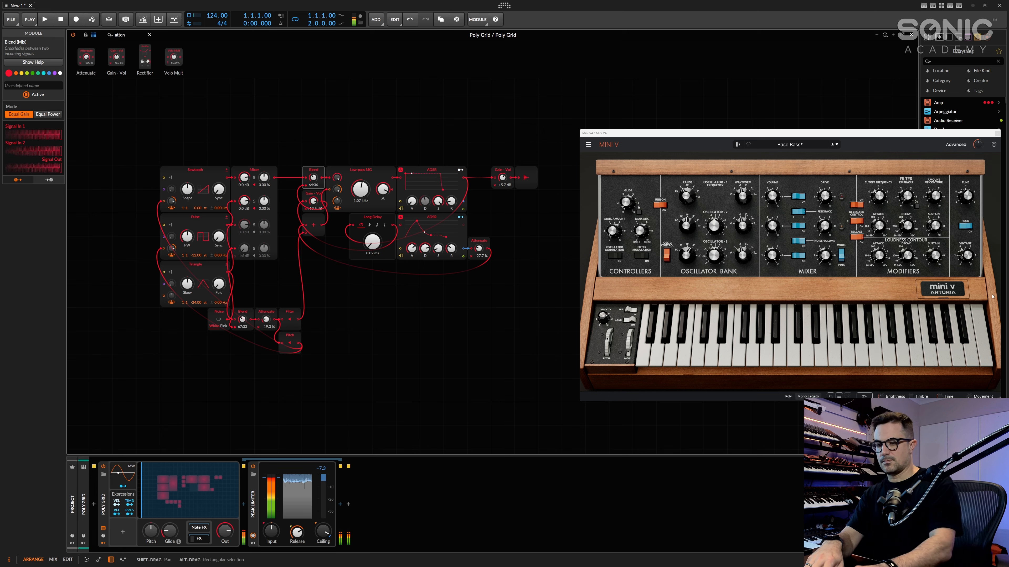